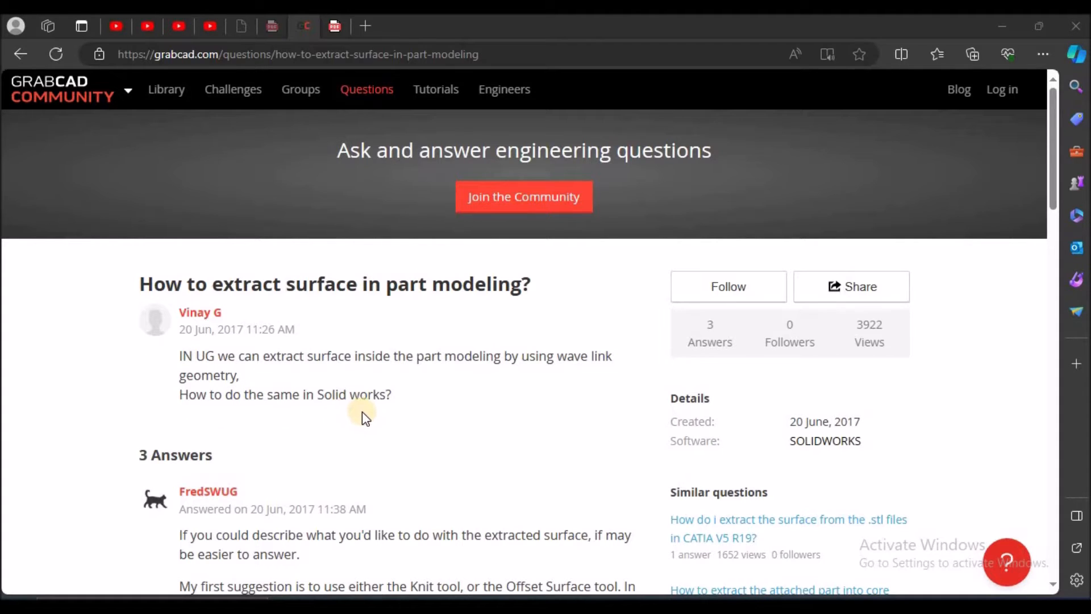
- Review the tutorial cover slide in Edge, then return to the empty Wood part
left_click(332, 25)
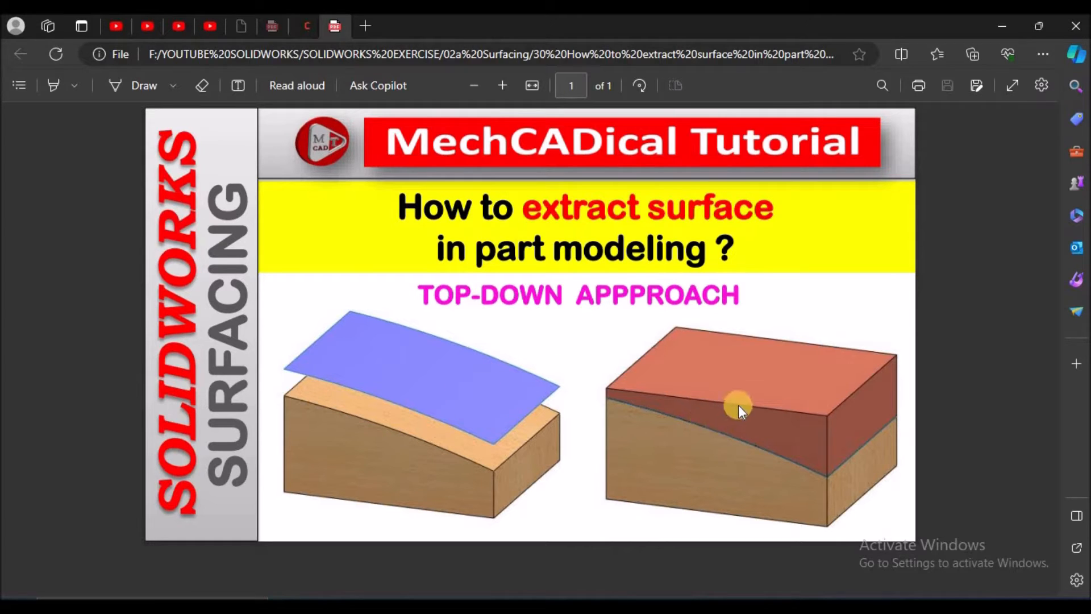
key("alt+Tab")
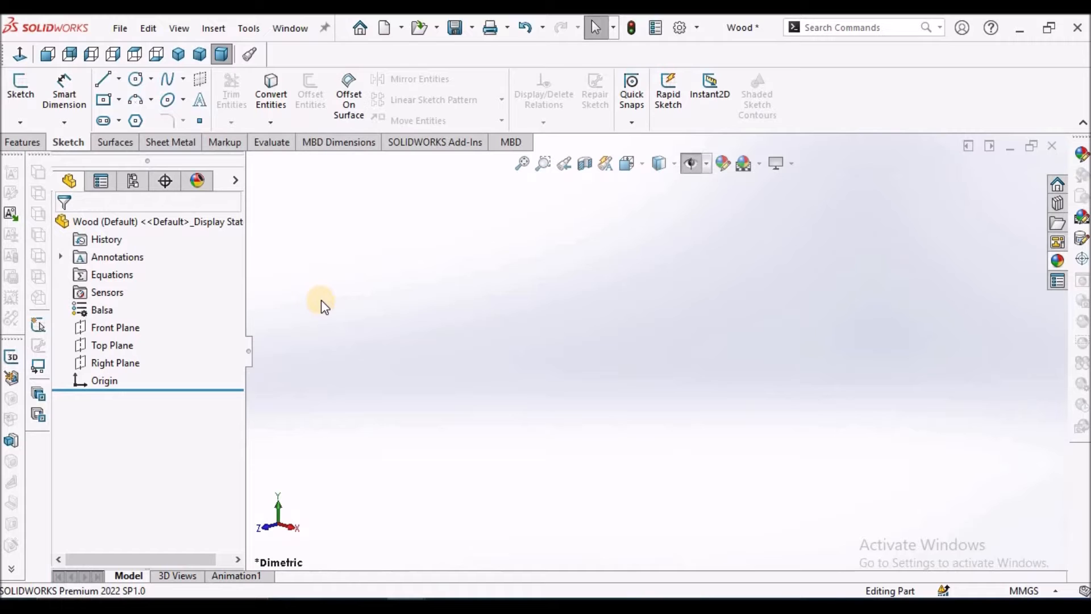
- Sketch a center rectangle about the origin on the Front Plane
left_click(116, 325)
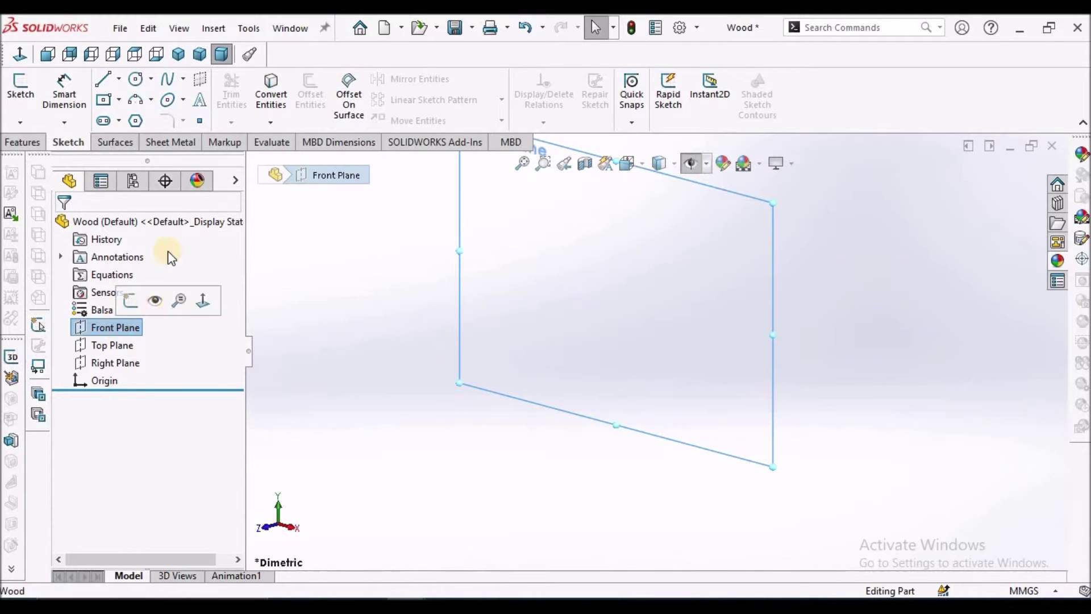
left_click(21, 85)
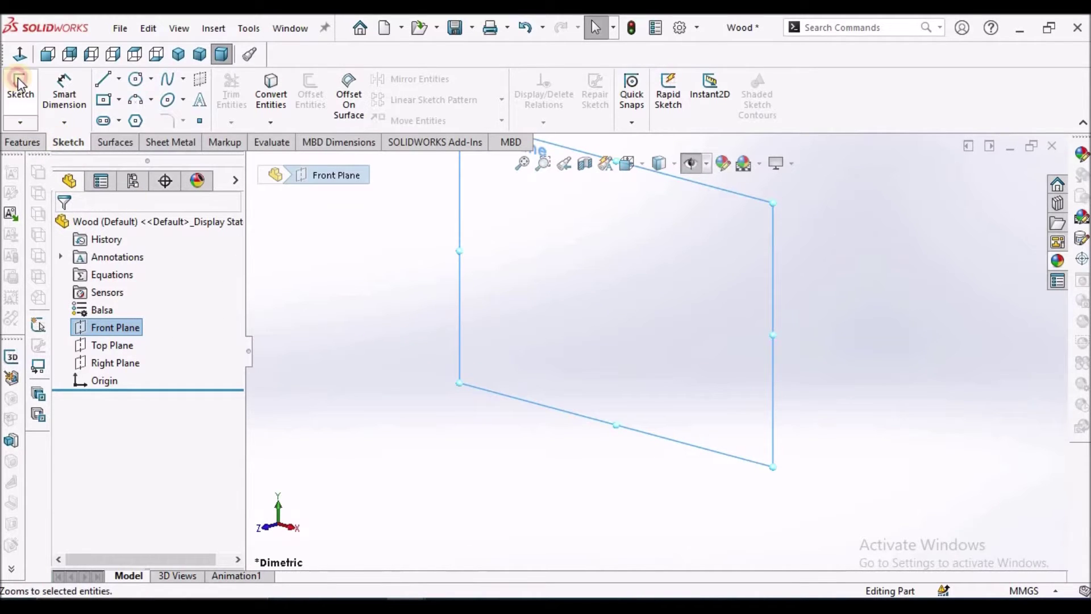
left_click(104, 100)
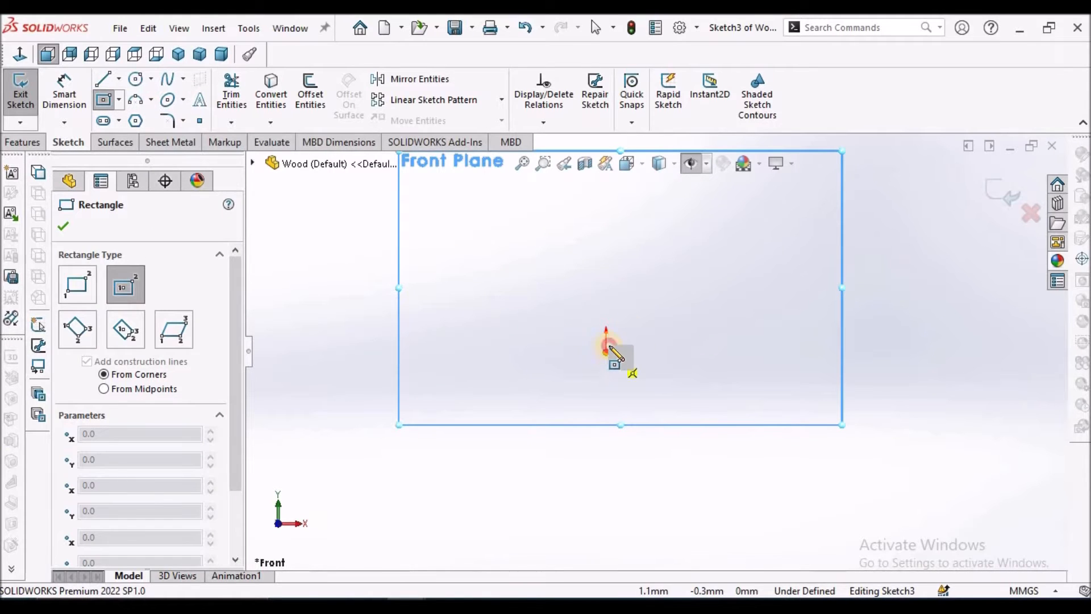
left_click(606, 352)
left_click(486, 282)
right_click(467, 290)
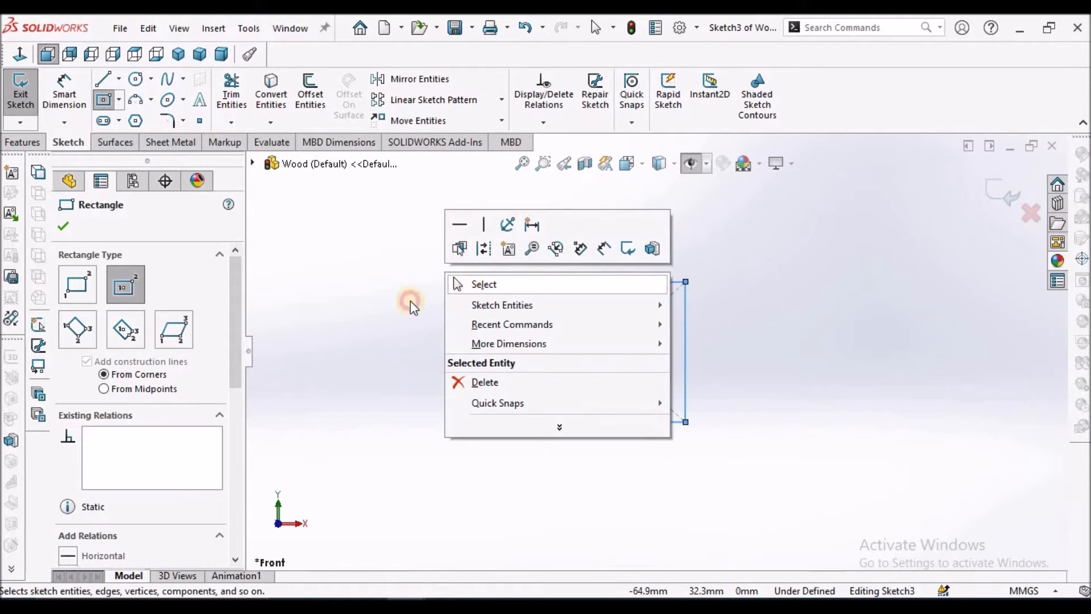
left_click(483, 286)
scroll(544, 309, "down", 3)
- Dimension the rectangle 120 wide by 60 high
left_click(64, 94)
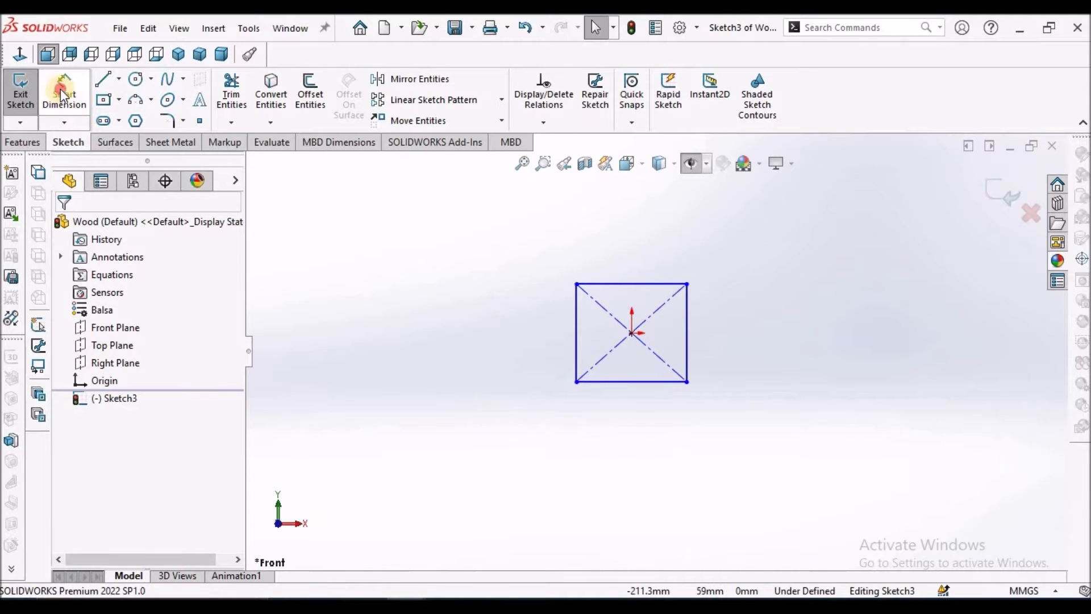
left_click(631, 381)
left_click(641, 434)
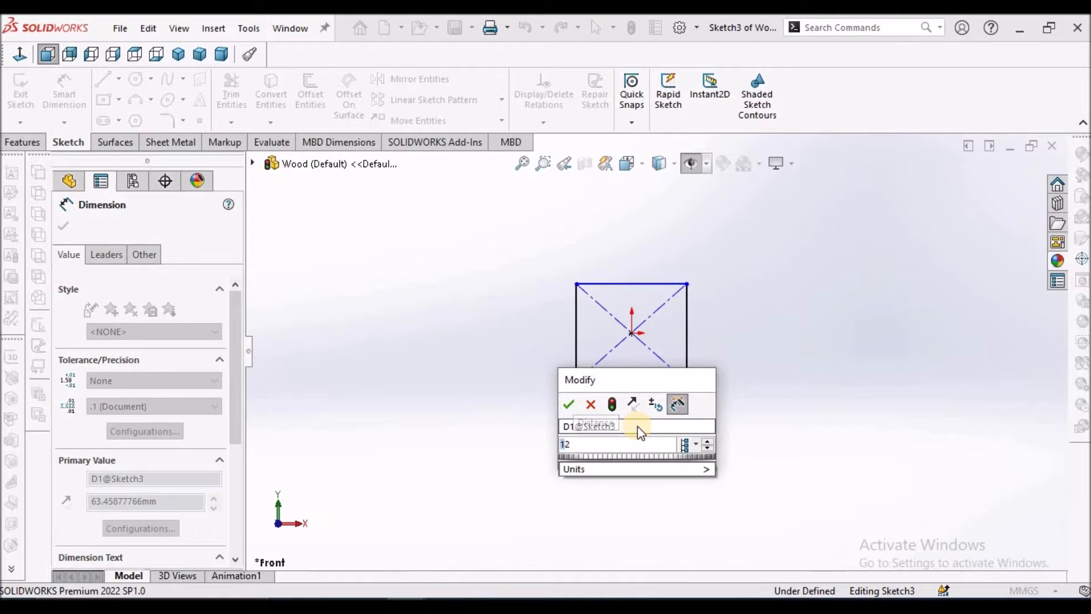
type("120")
key("Return")
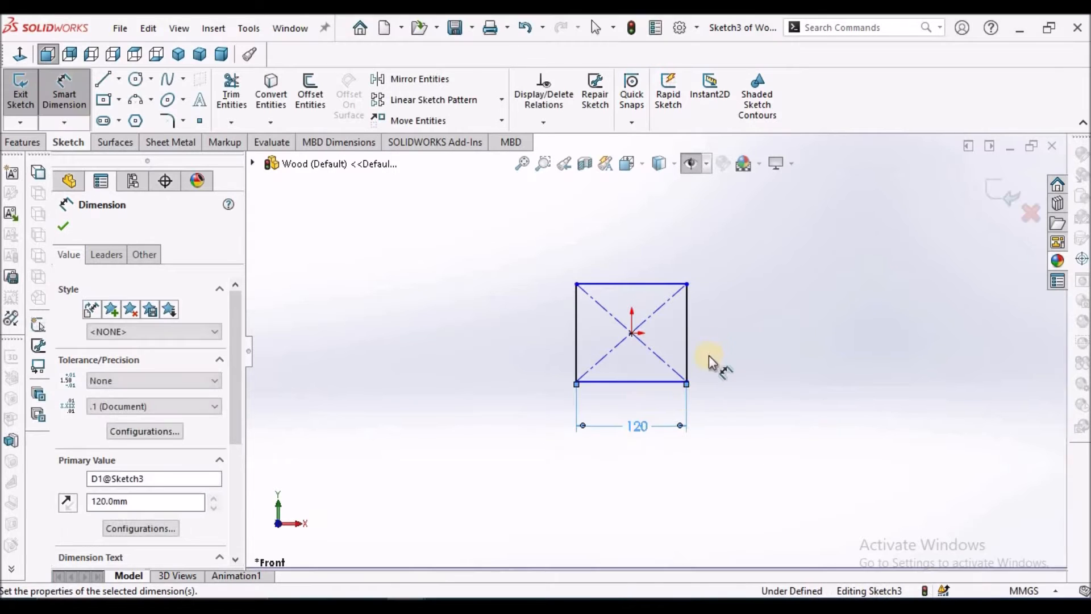
left_click(687, 328)
left_click(759, 332)
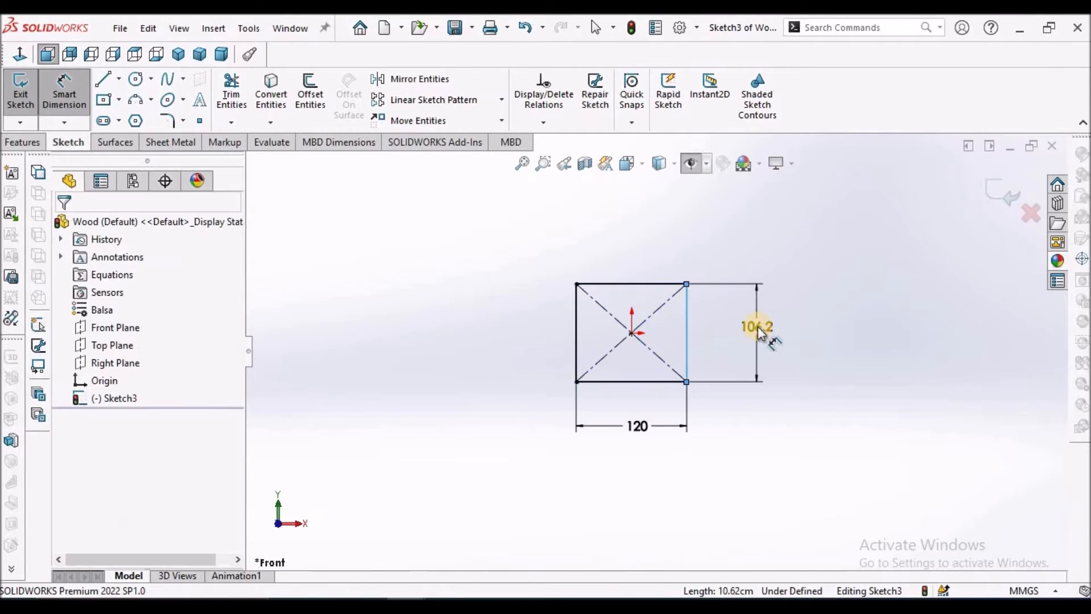
type("6")
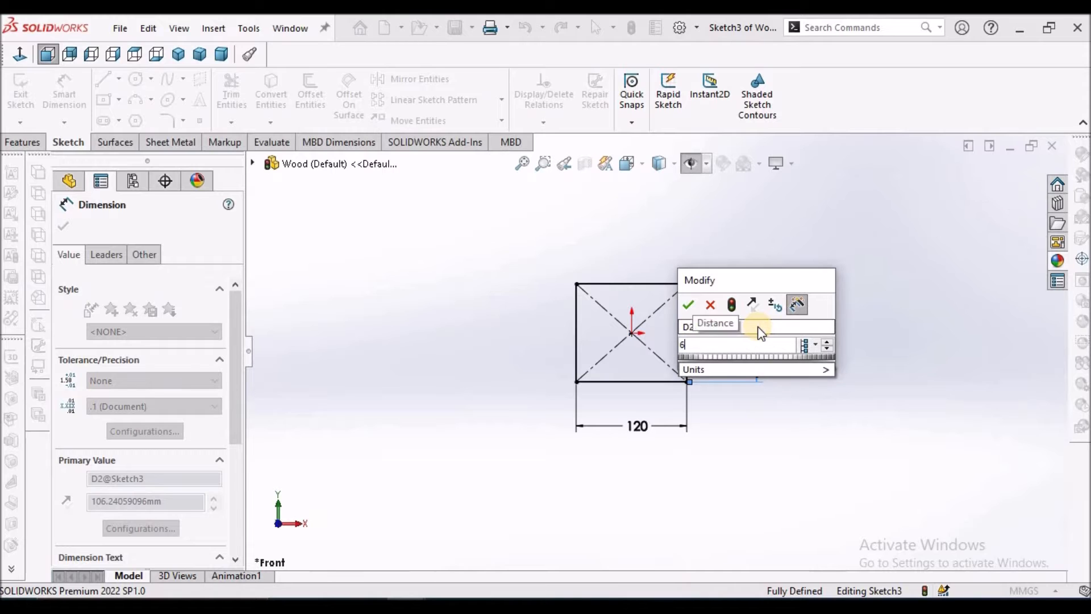
type("0")
key("Return")
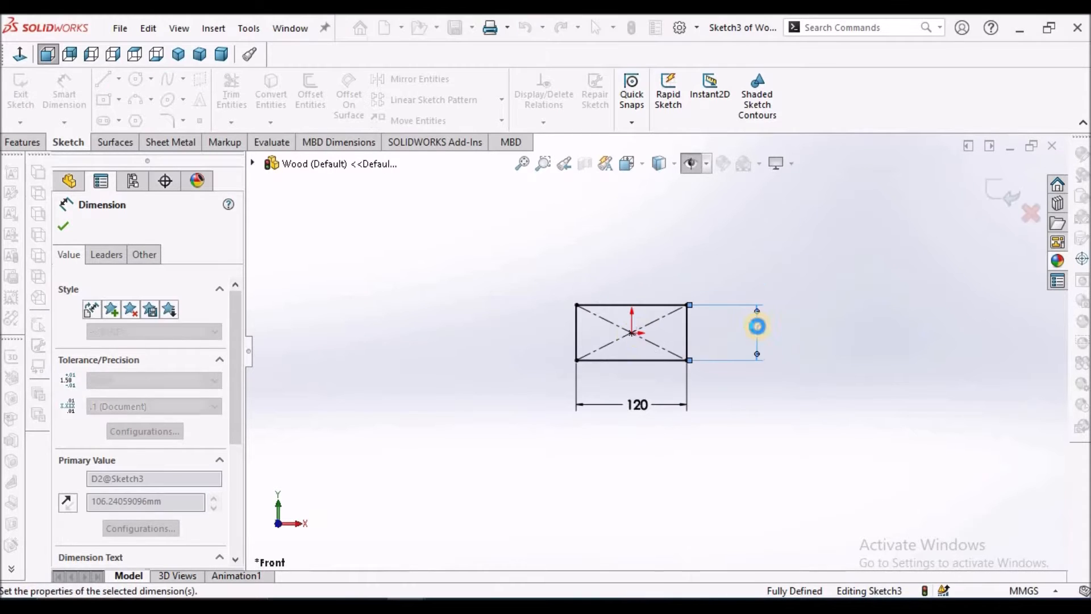
- Extrude the rectangle 100 mm mid-plane into a block and save the Wood part
left_click(23, 142)
left_click(27, 90)
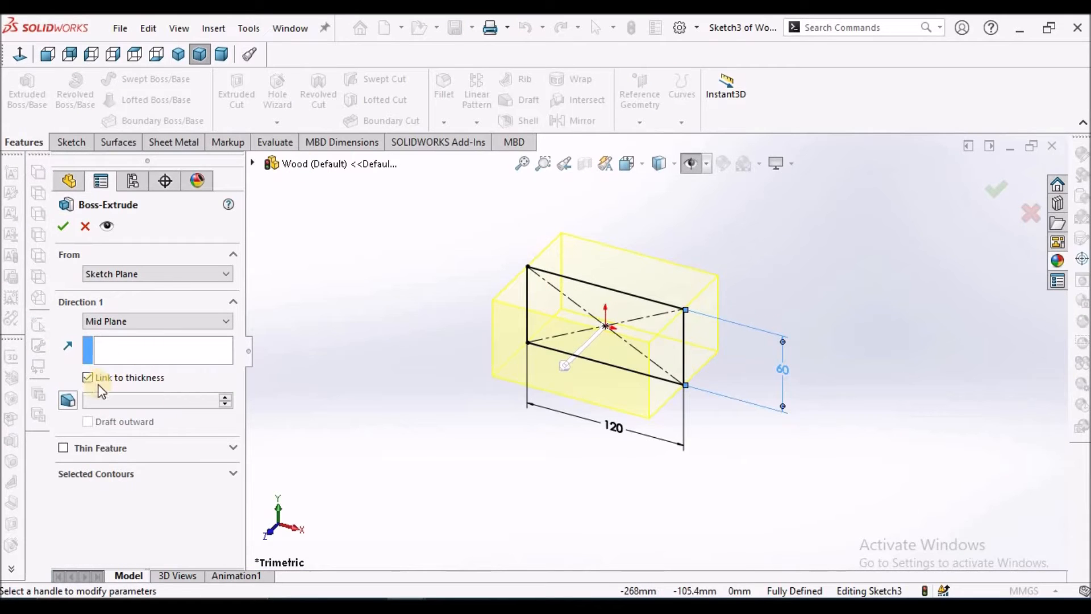
left_click(86, 378)
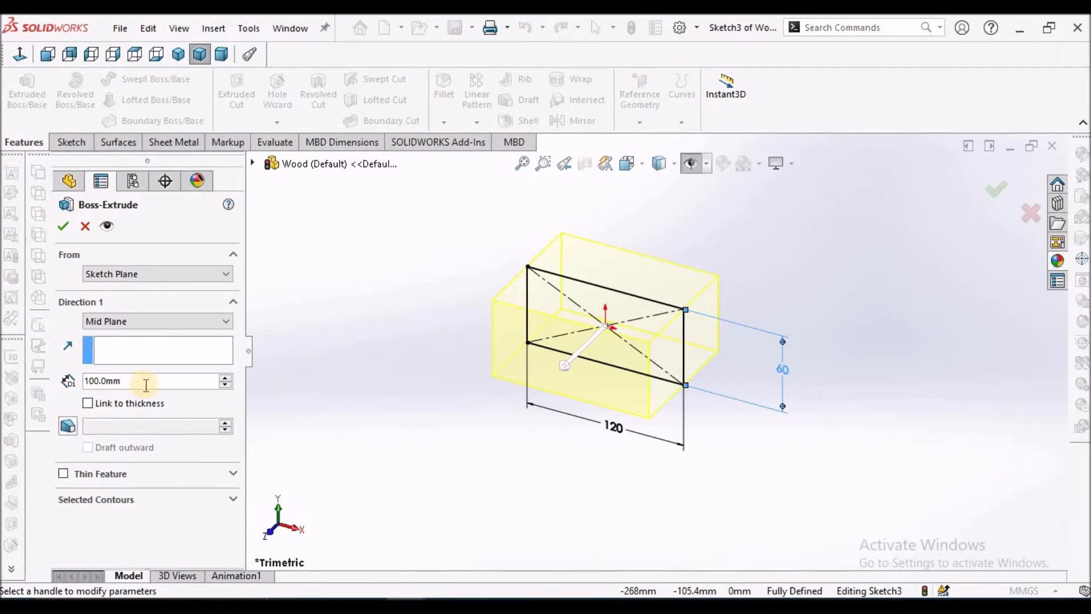
left_click(64, 226)
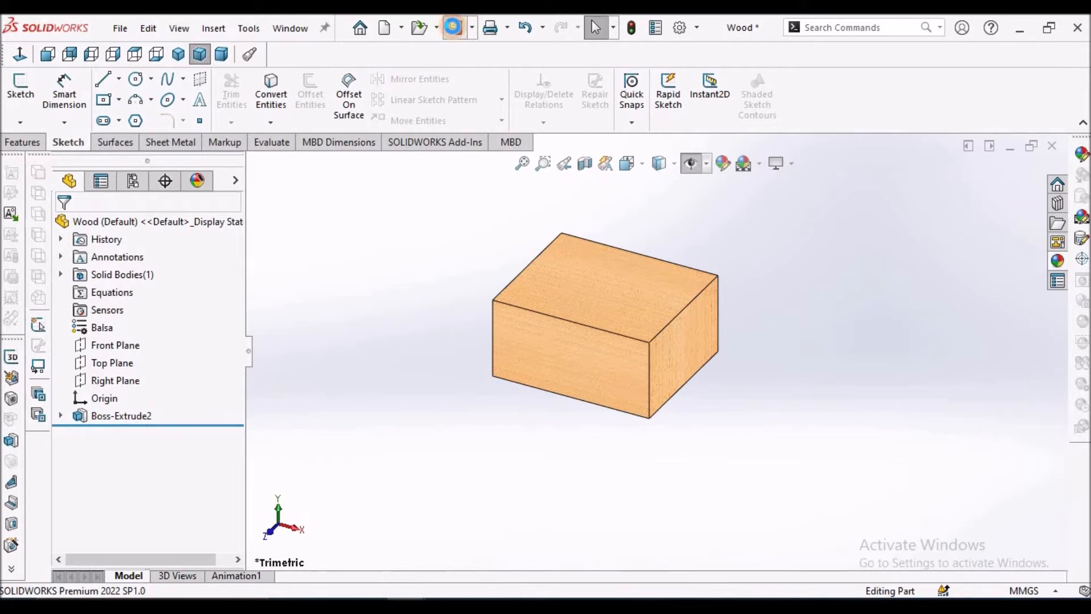
left_click(453, 27)
- Switch to the assembly and insert the Wood part into it
left_click(290, 27)
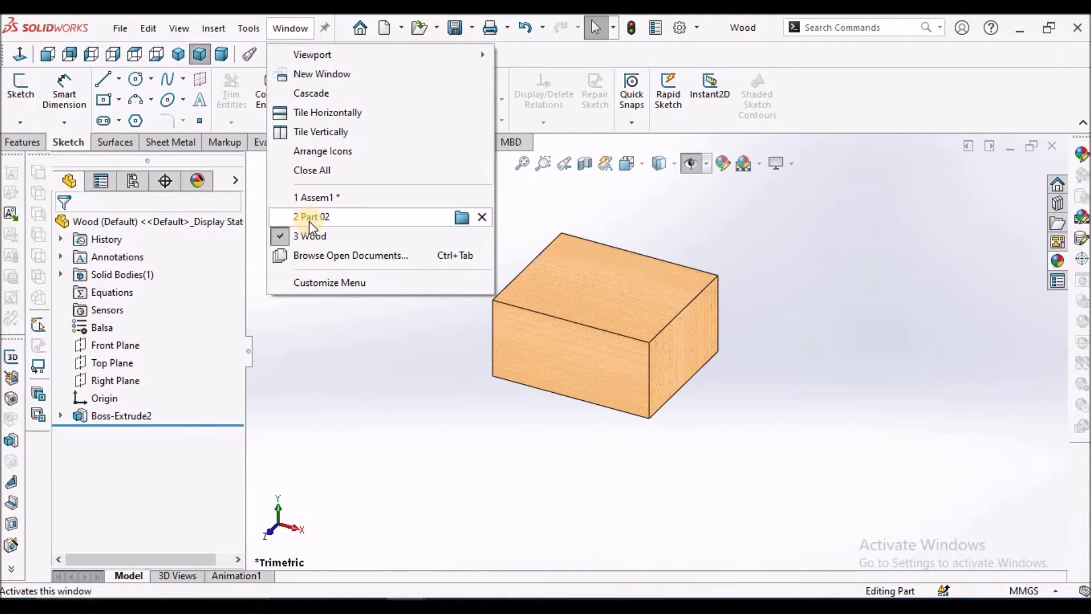
left_click(315, 197)
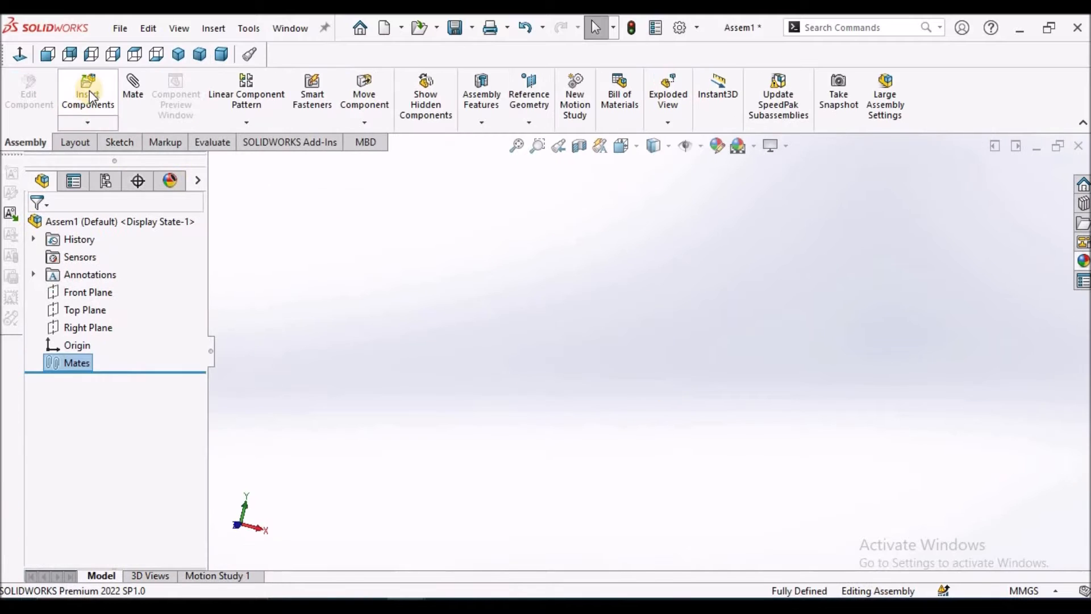
left_click(89, 91)
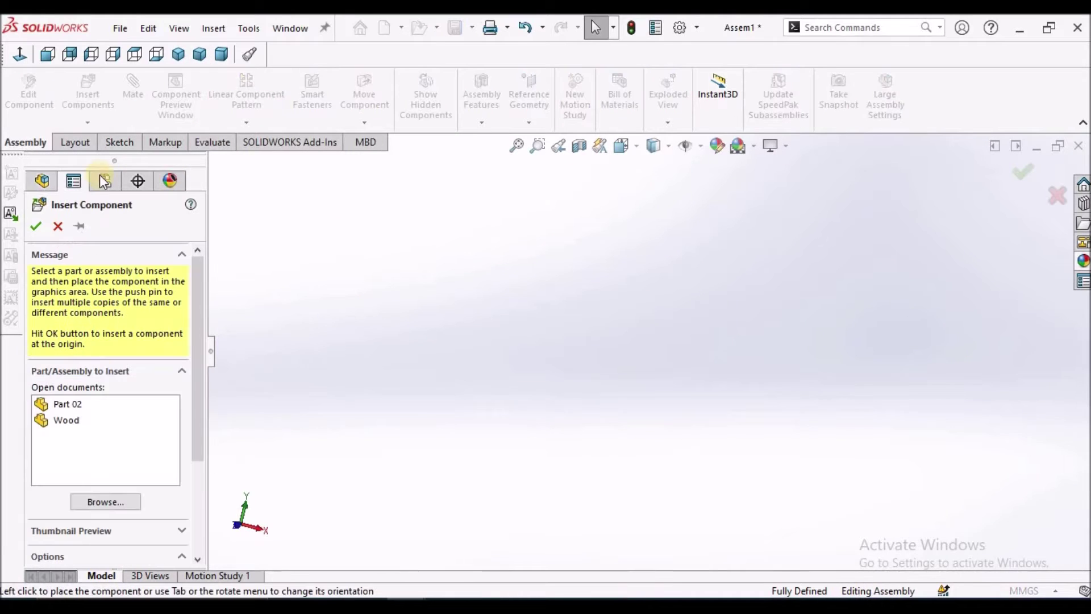
left_click(62, 420)
left_click(635, 328)
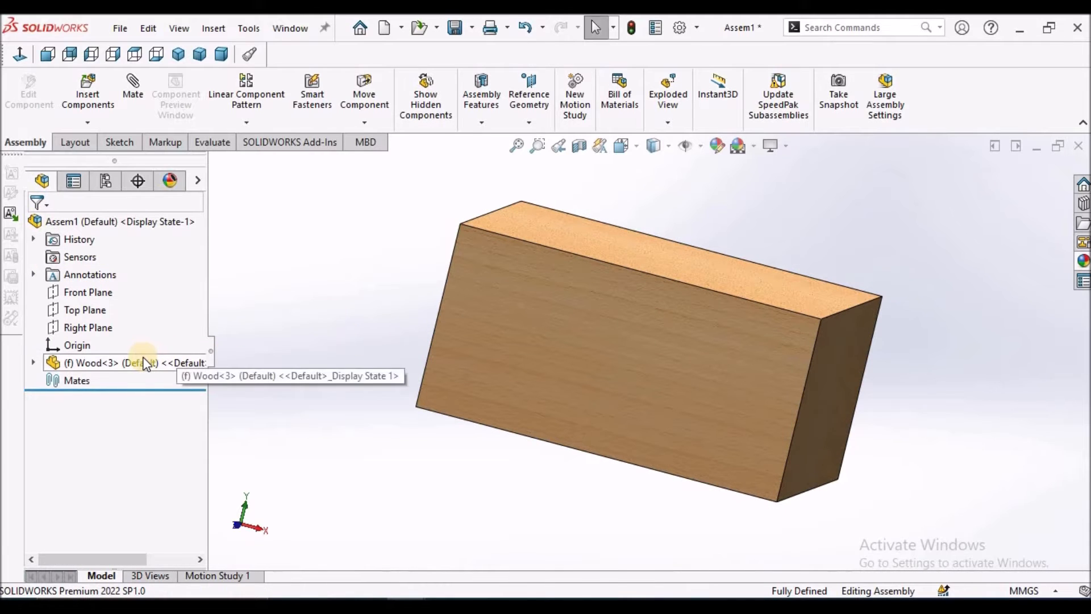
- Float Wood and mate its front, top and right planes coincident to the assembly's
right_click(137, 362)
left_click(181, 285)
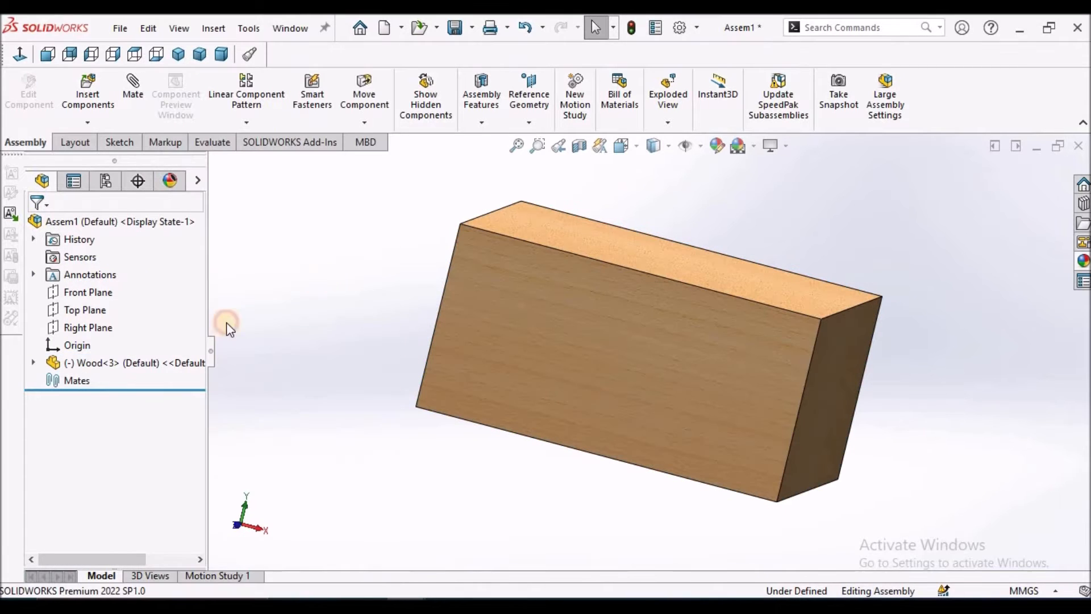
left_click(32, 362)
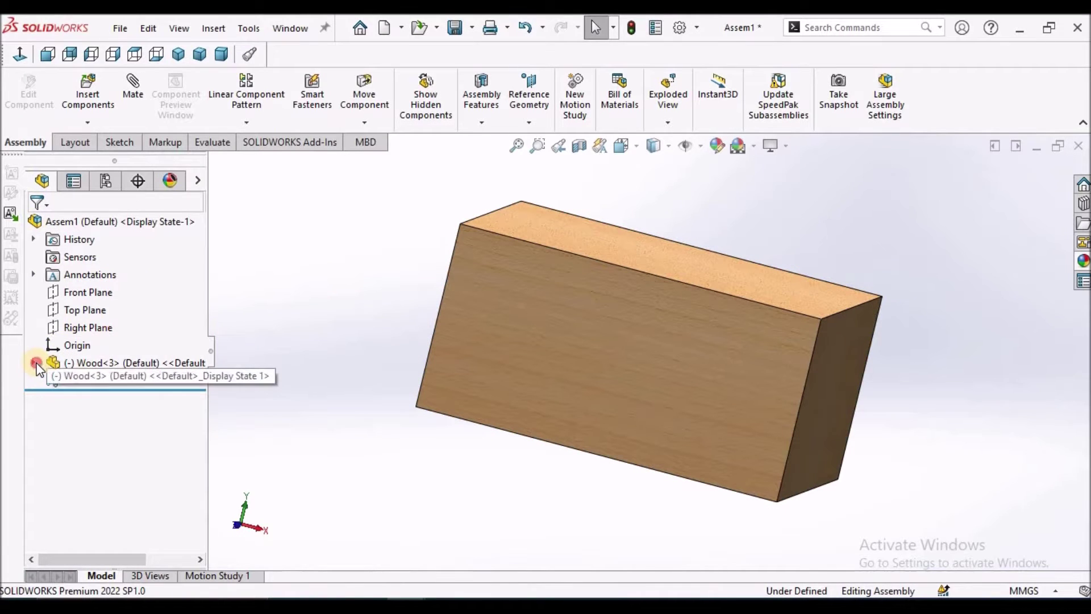
left_click(133, 86)
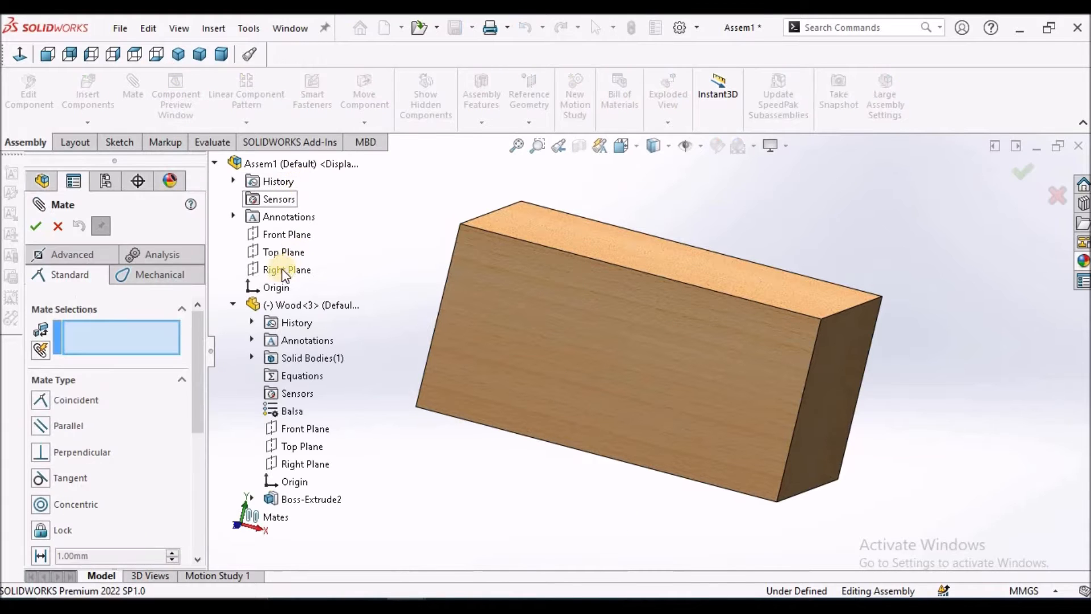
left_click(287, 234)
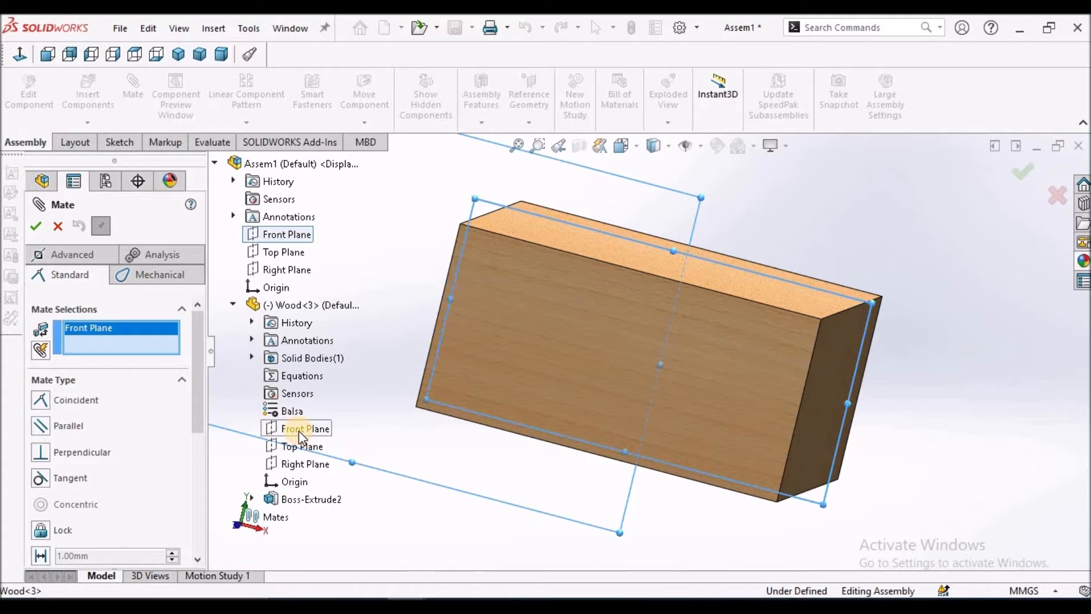
left_click(304, 428)
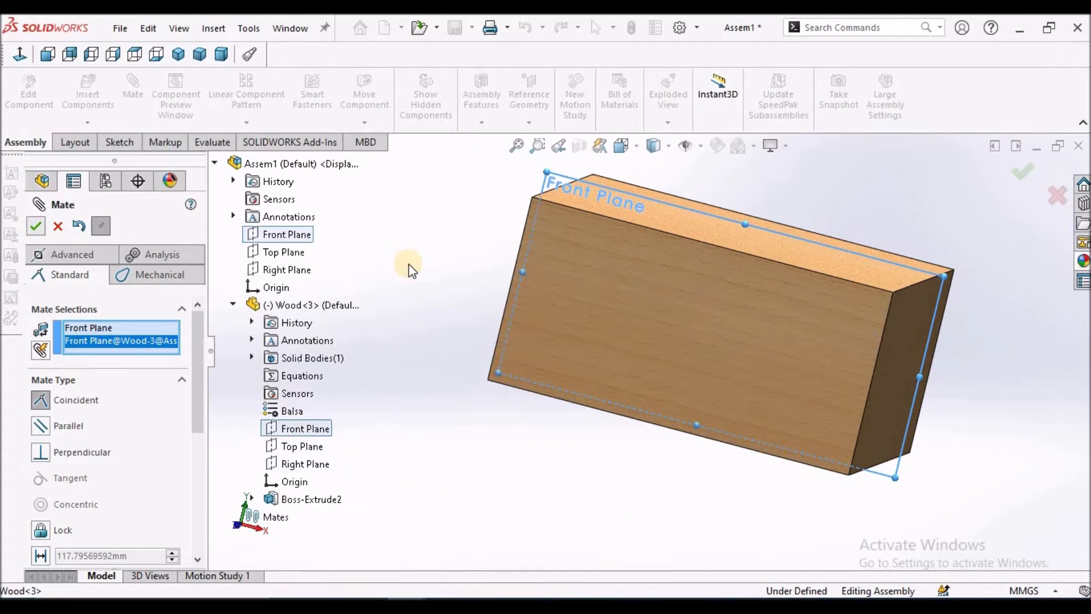
key("Return")
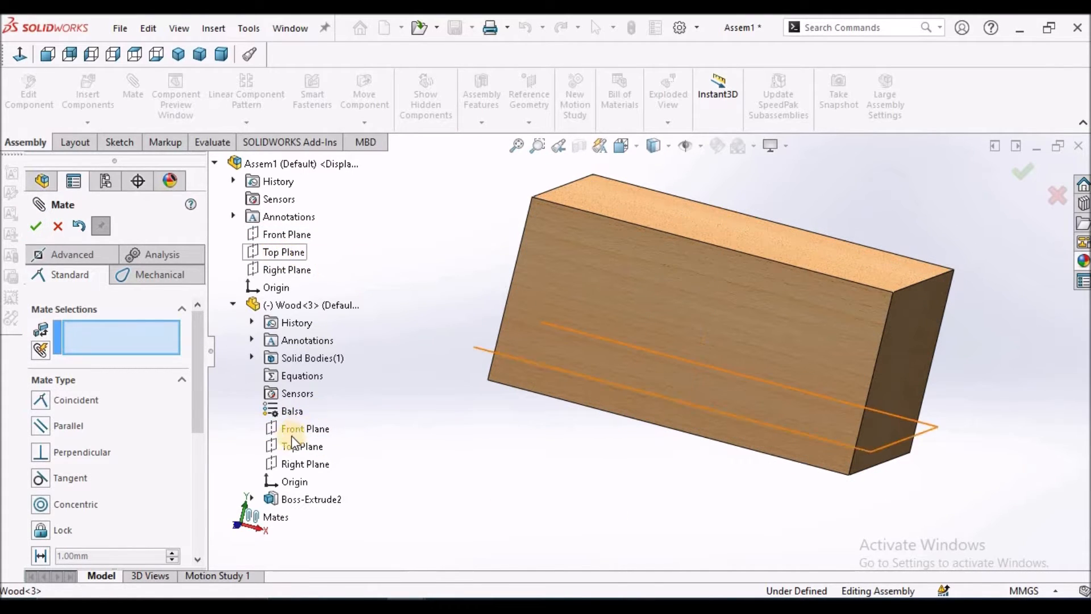
left_click(293, 446)
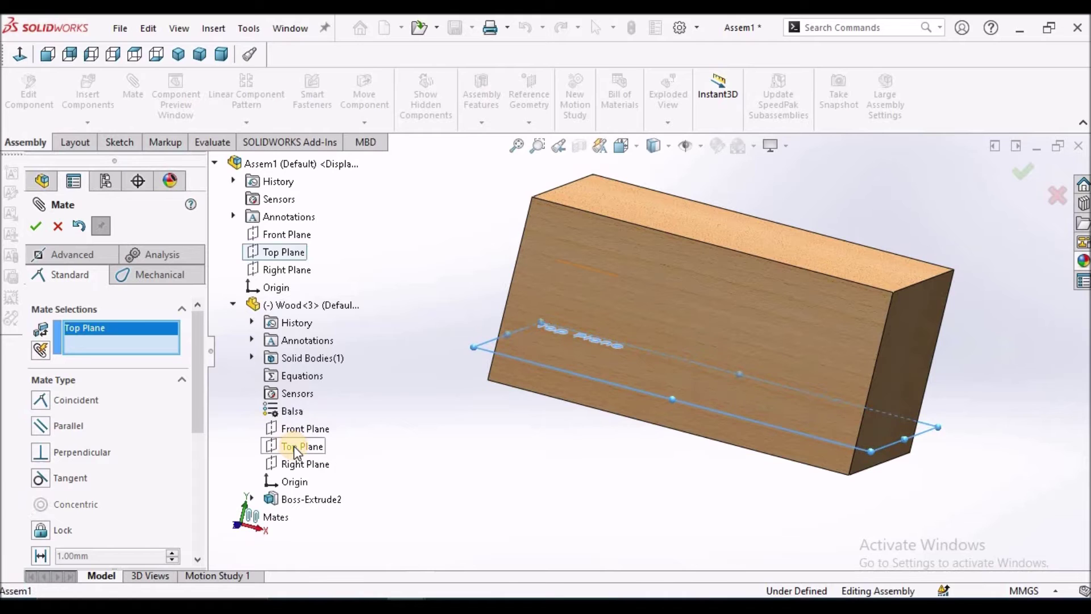
left_click(35, 229)
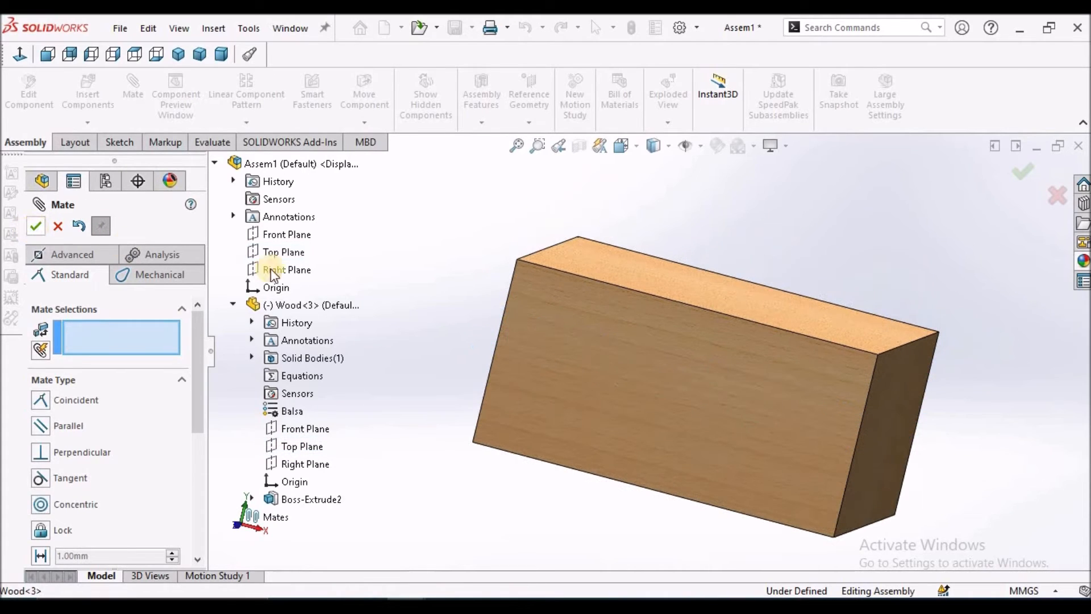
left_click(287, 270)
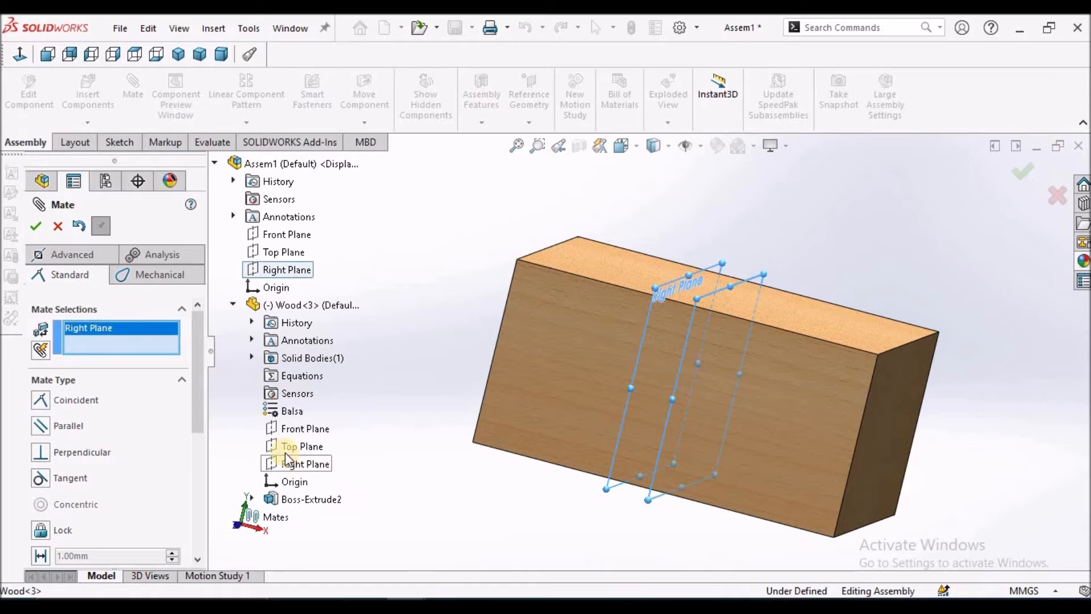
left_click(306, 464)
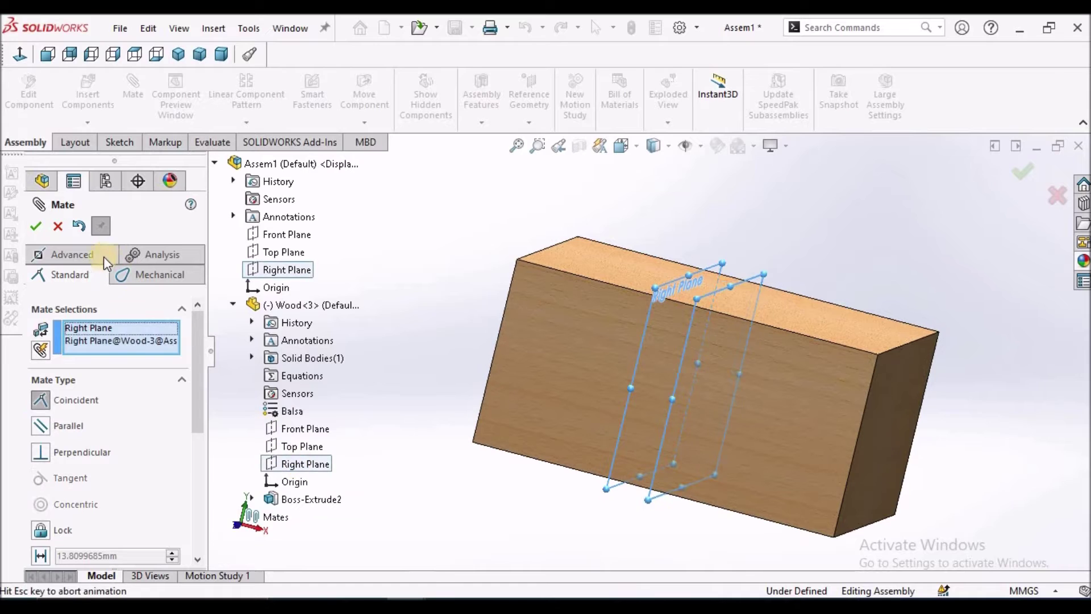
left_click(53, 228)
left_click(177, 56)
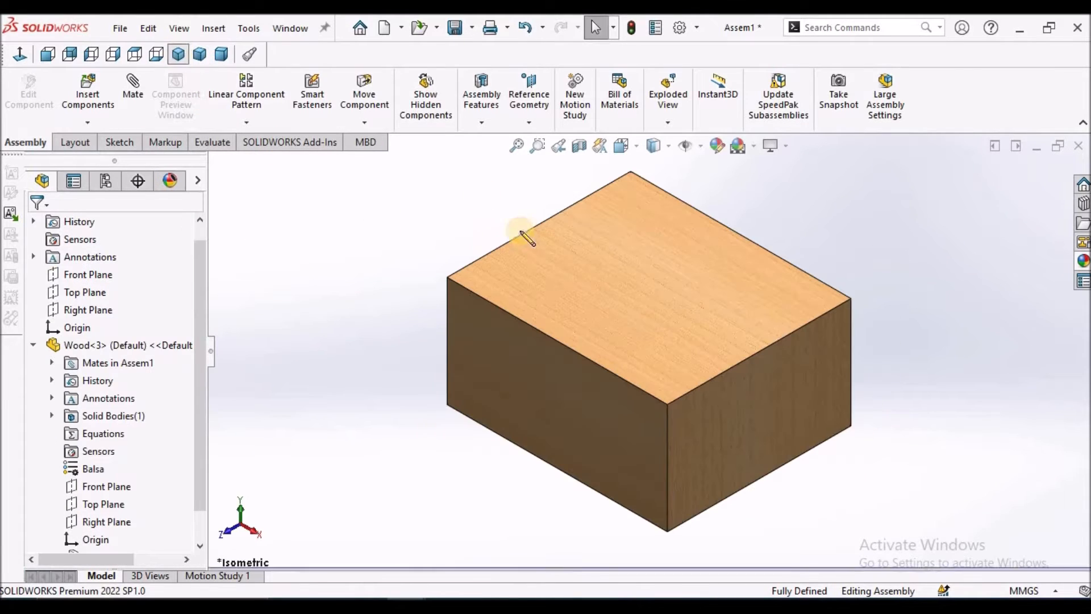
left_click(34, 344)
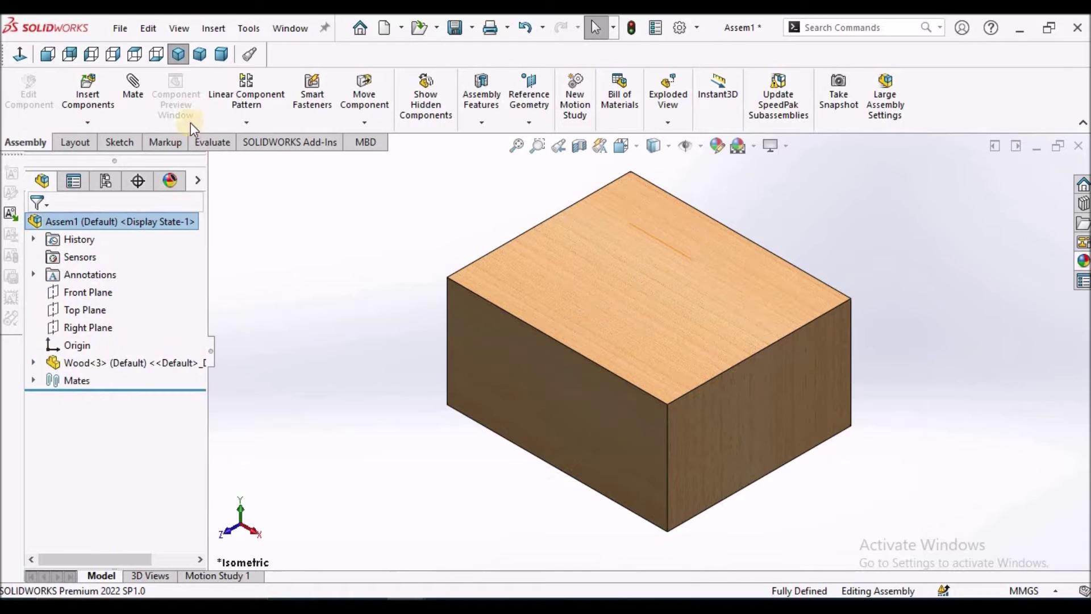
left_click(222, 56)
scroll(511, 263, "down", 3)
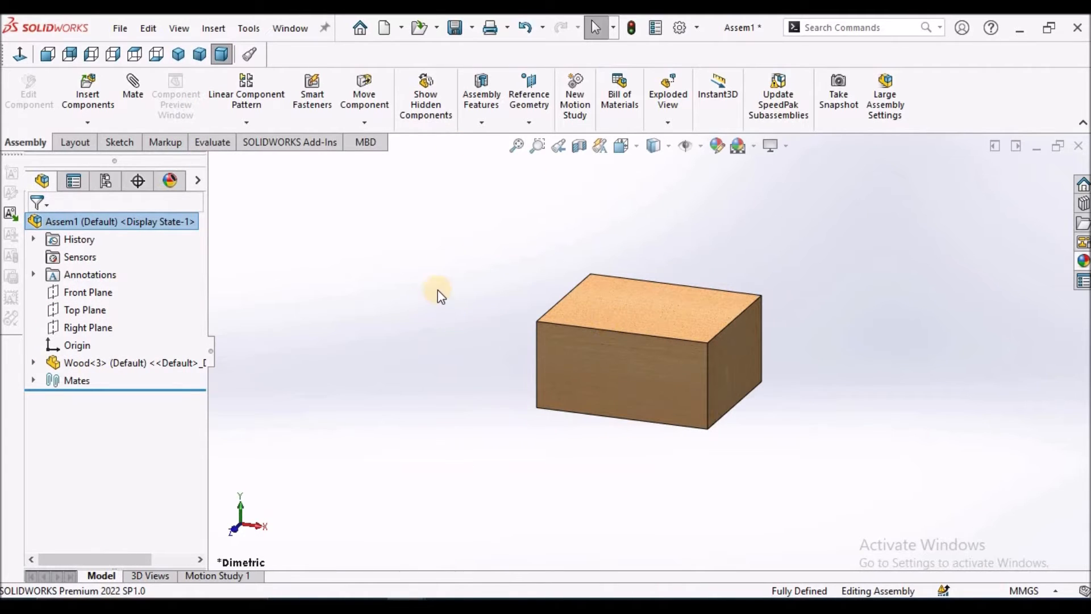
left_click(290, 27)
left_click(327, 216)
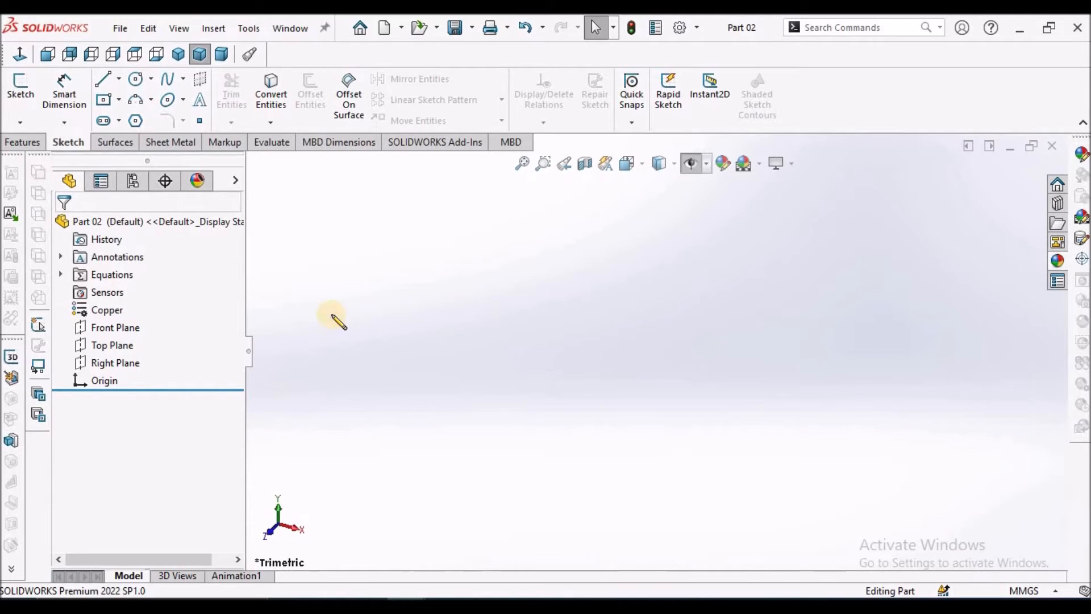
left_click(282, 33)
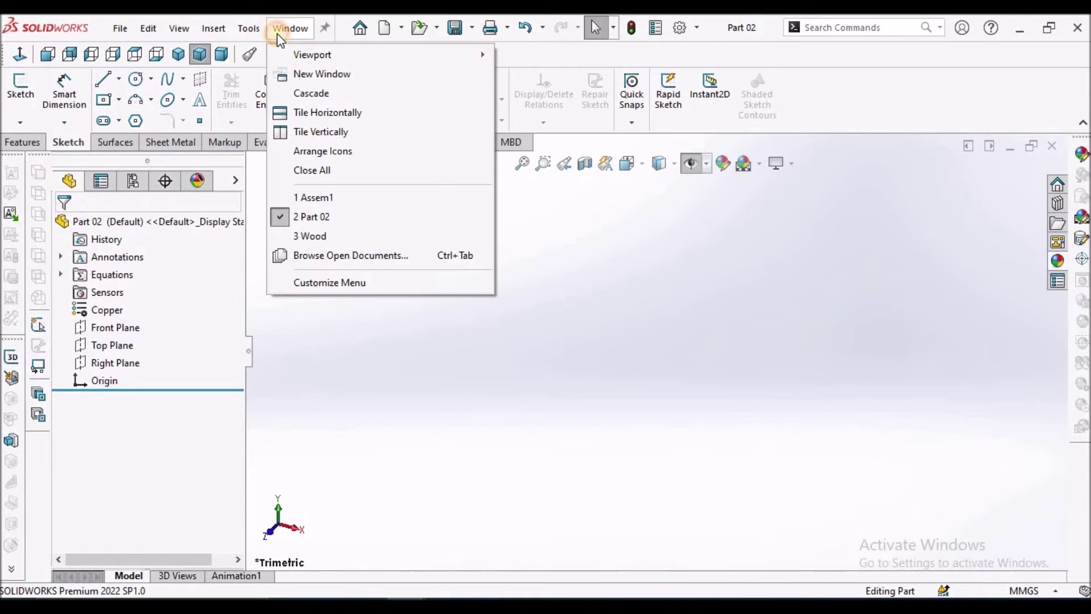
left_click(330, 205)
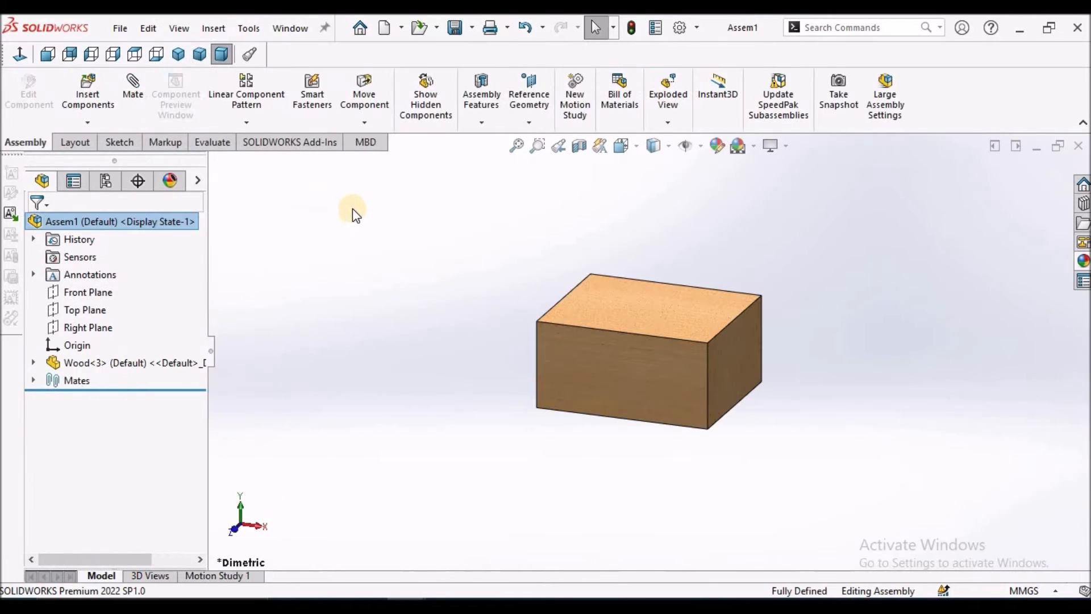
- Insert Part 02 into the assembly and expand its tree to reach its planes
left_click(88, 92)
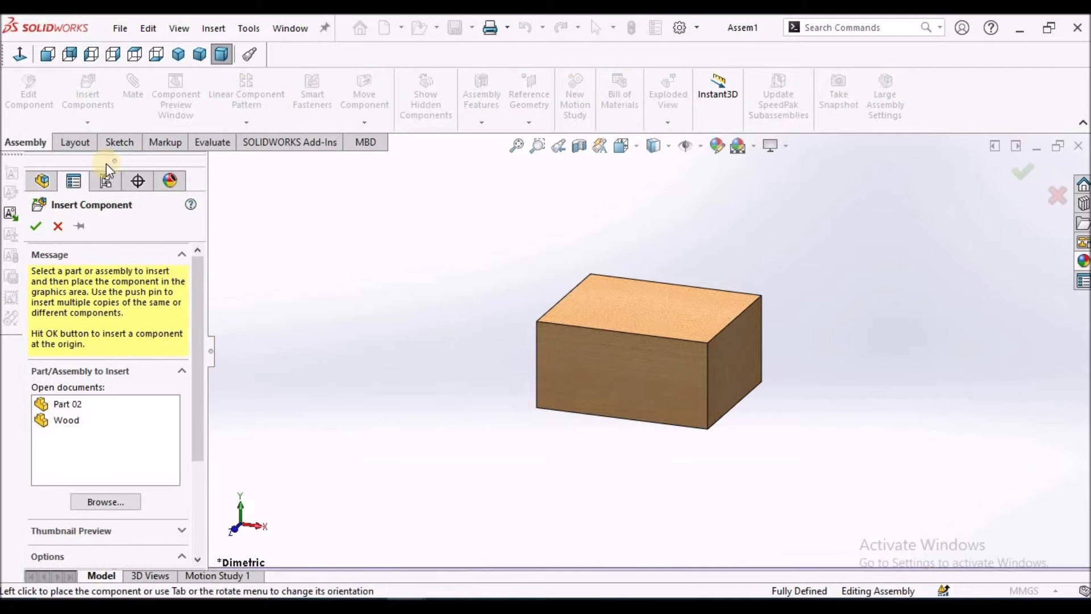
left_click(77, 404)
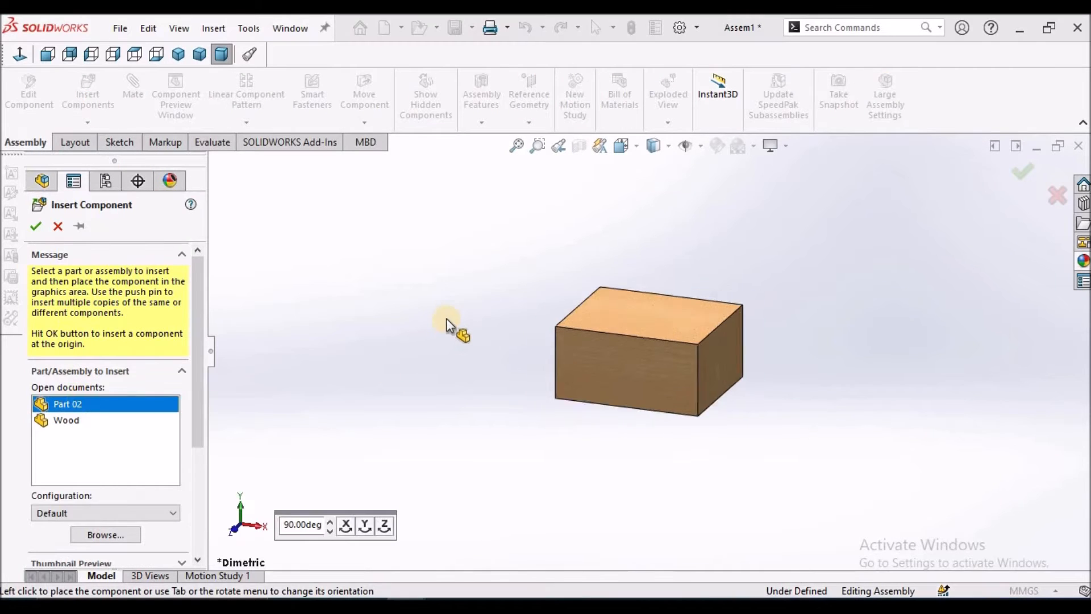
scroll(446, 318, "down", 3)
left_click(483, 303)
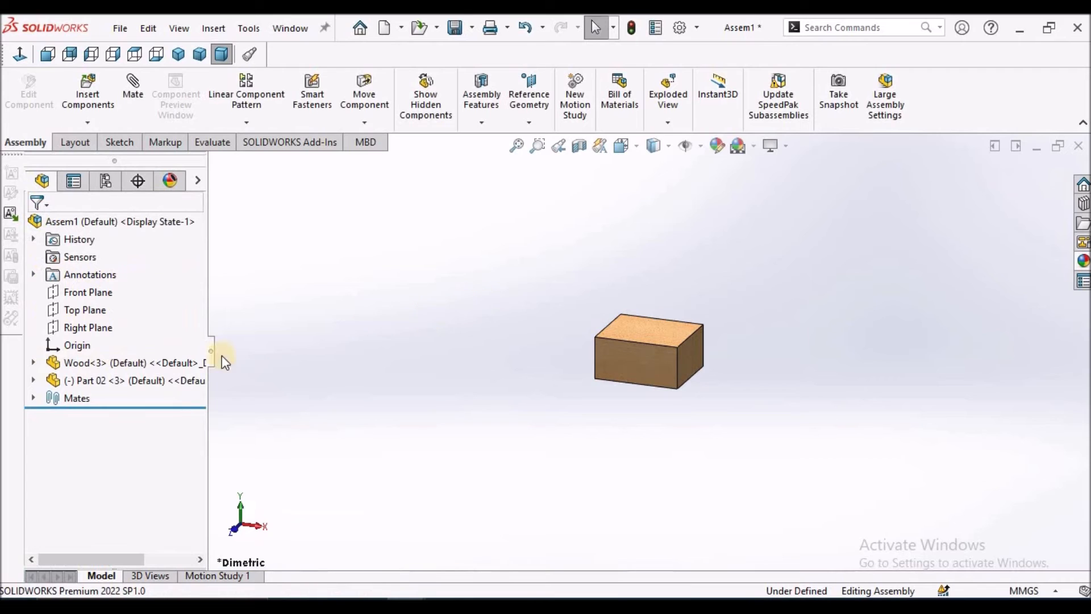
left_click(33, 380)
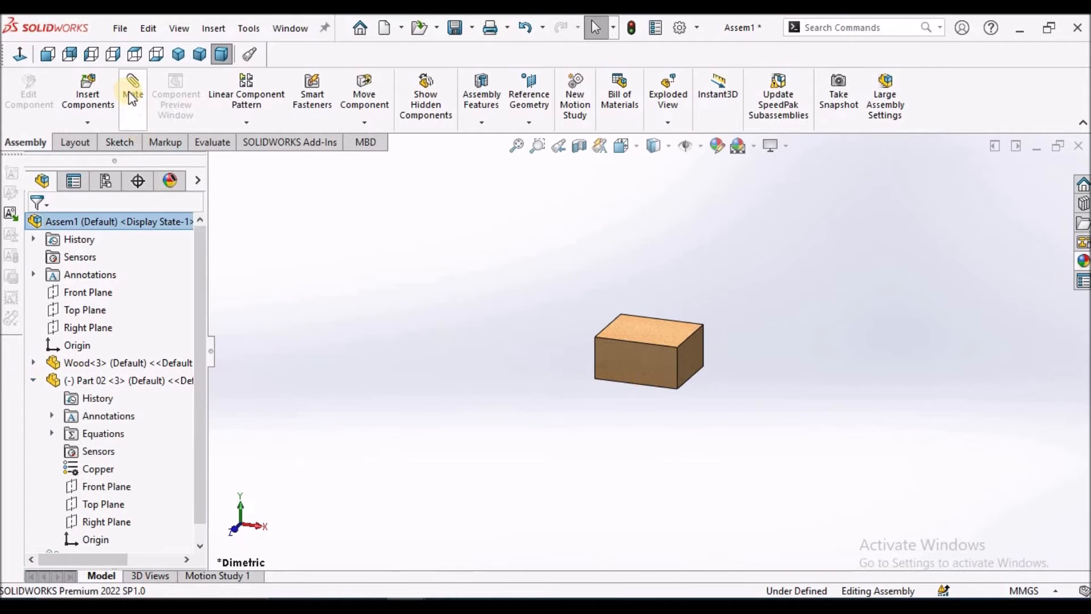
- Mate Part 02's front and top planes coincident to the assembly's
key("s")
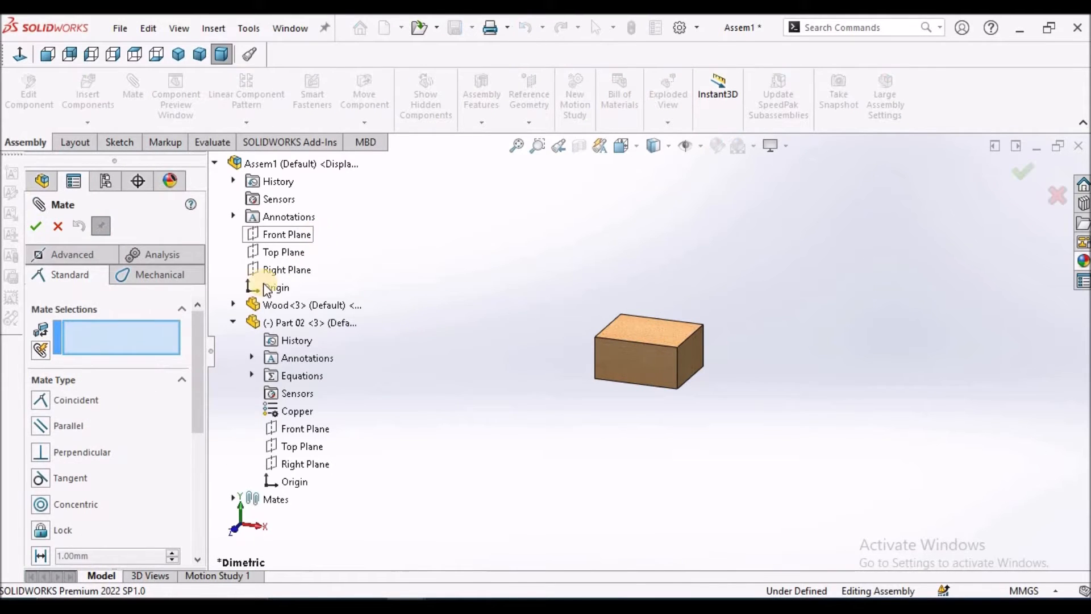
left_click(287, 235)
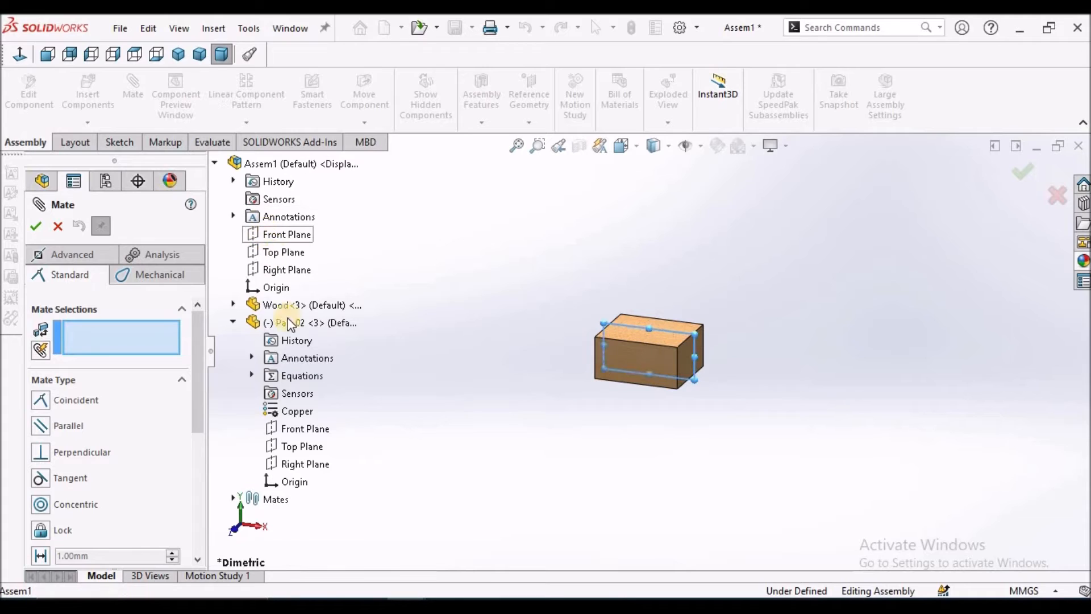
left_click(305, 429)
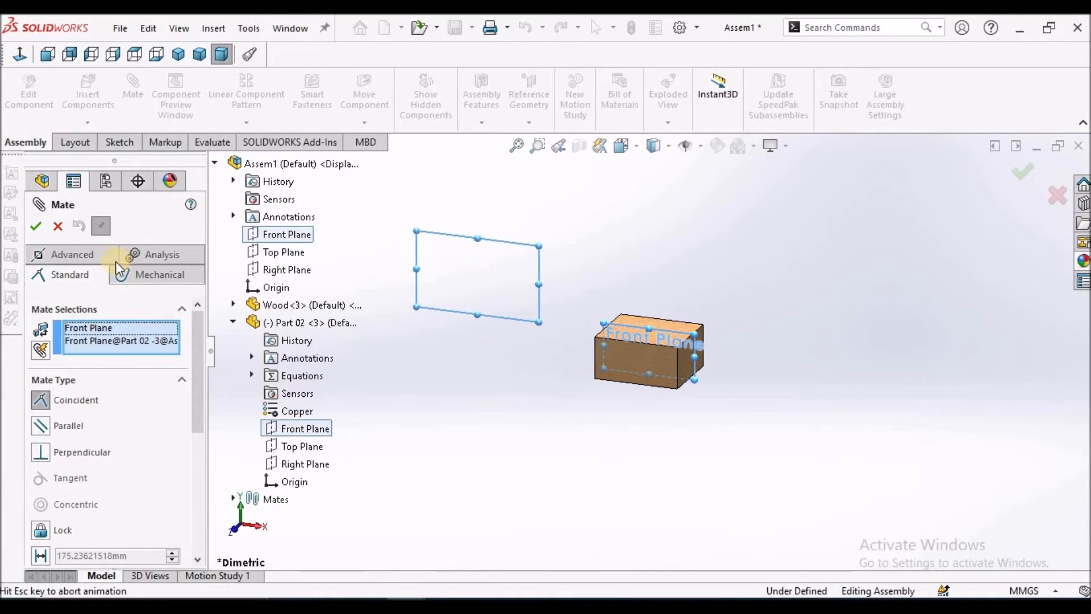
left_click(35, 227)
left_click(283, 251)
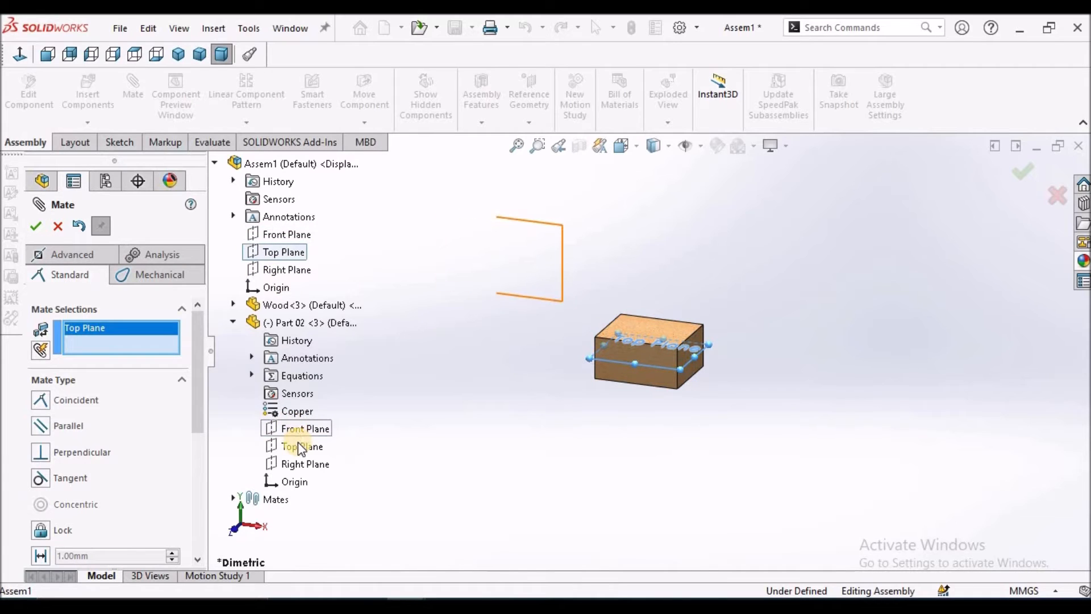
left_click(302, 446)
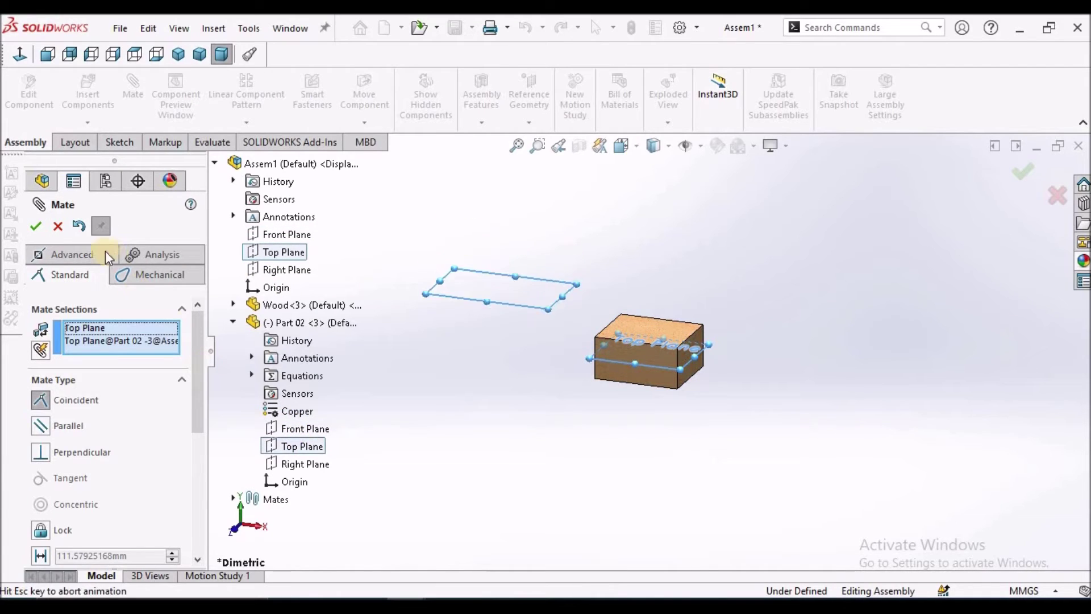
left_click(36, 229)
- Mate Part 02's right plane coincident to the assembly's, fully defining it
left_click(287, 269)
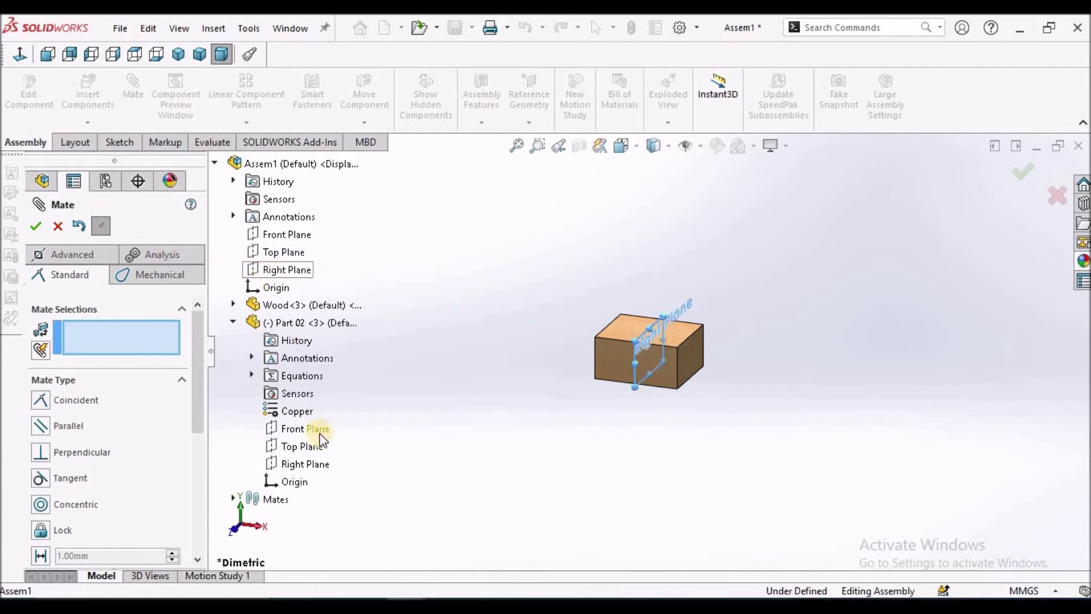
left_click(305, 463)
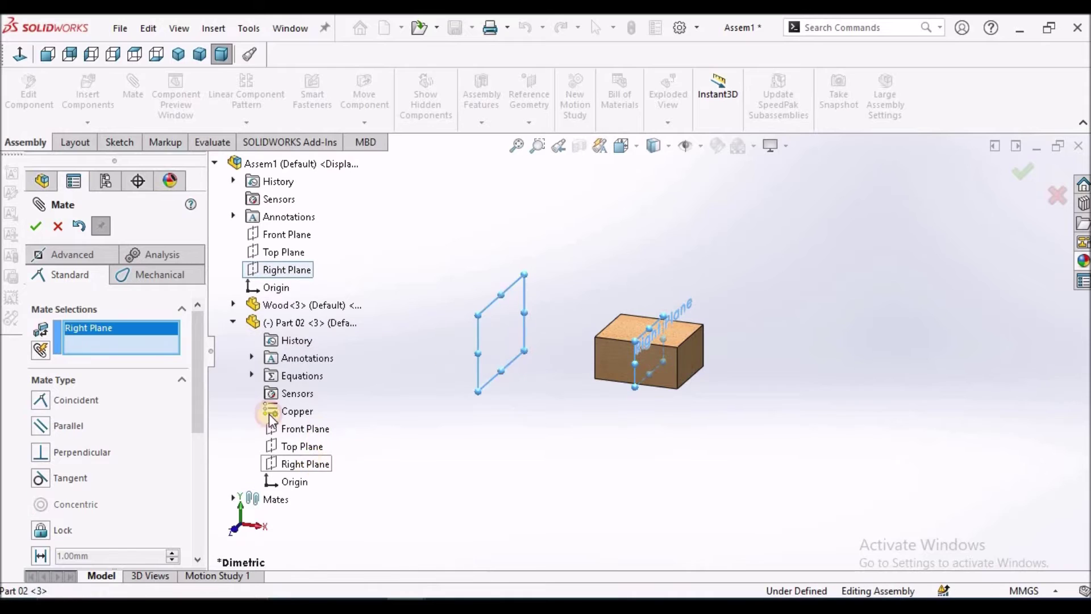
left_click(36, 228)
left_click(58, 229)
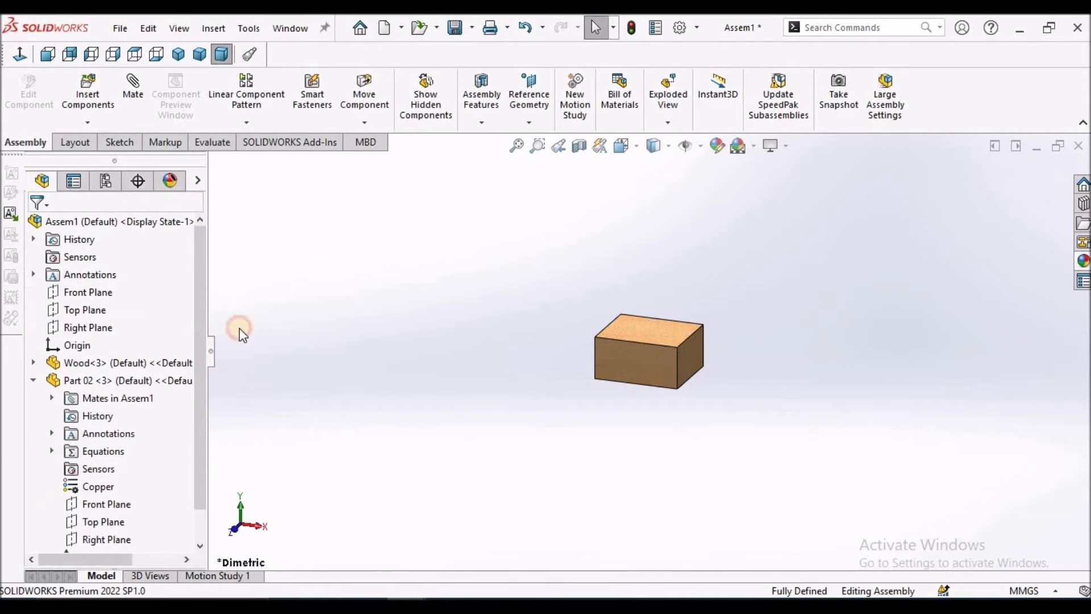
left_click(32, 380)
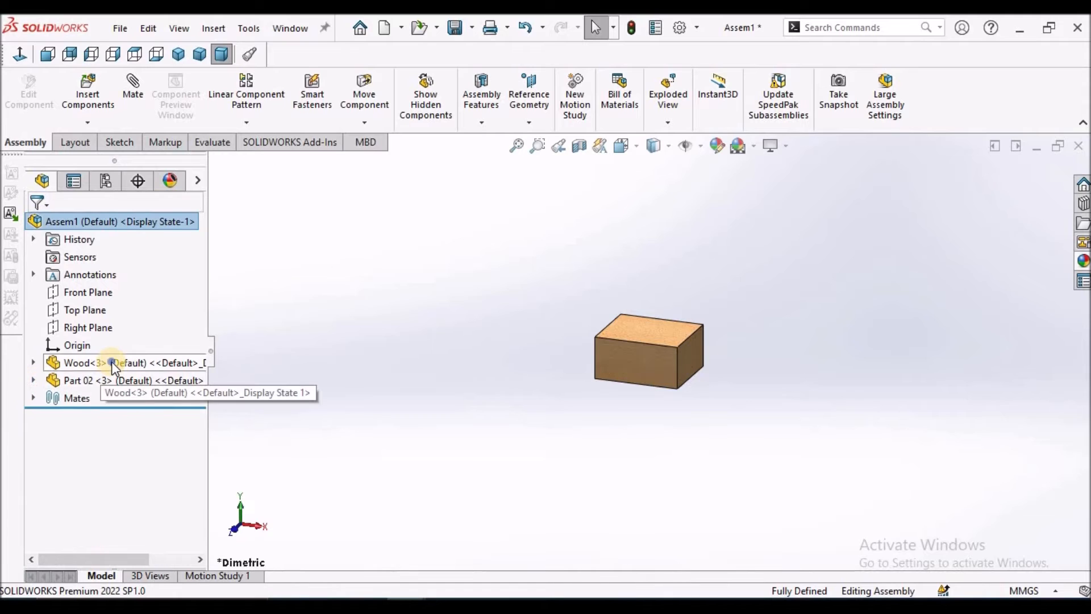
right_click(86, 363)
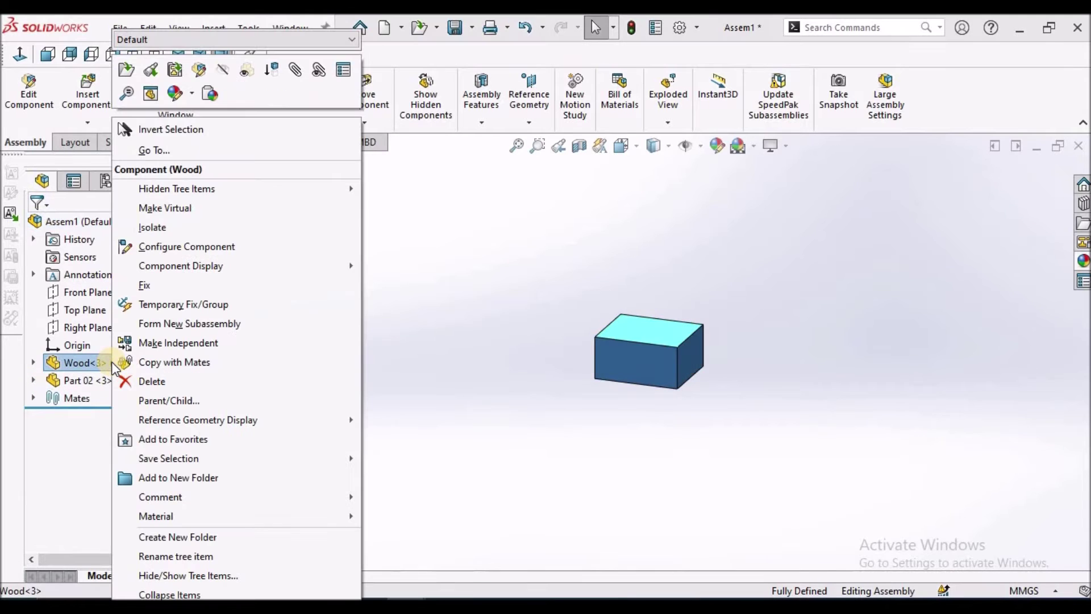
- Open the Wood part and sketch a three-point arc across the block on its Front Plane
left_click(129, 70)
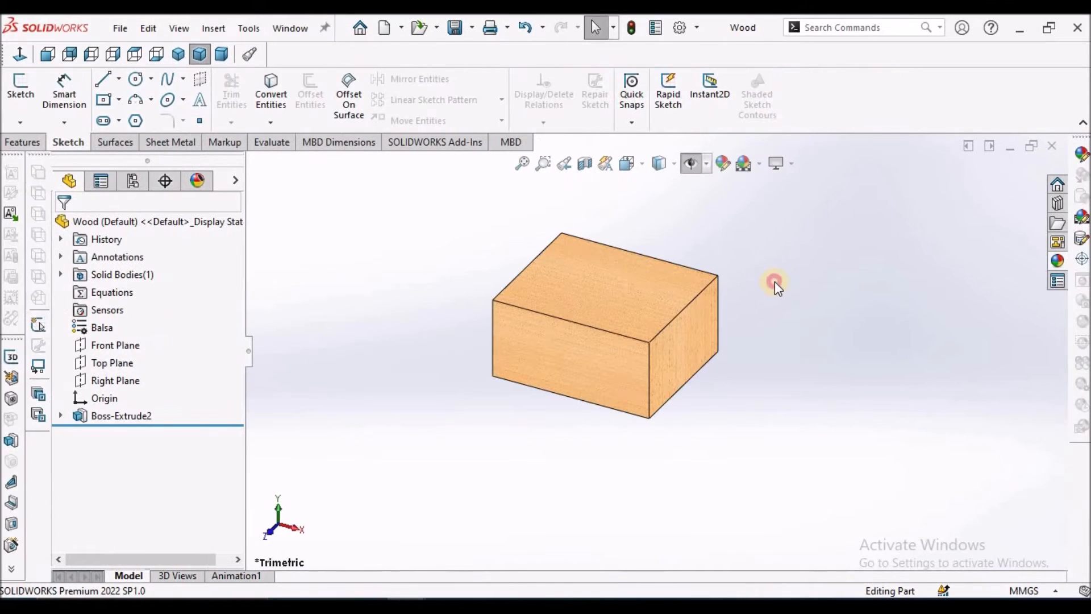
scroll(682, 320, "down", 1)
scroll(683, 319, "up", 2)
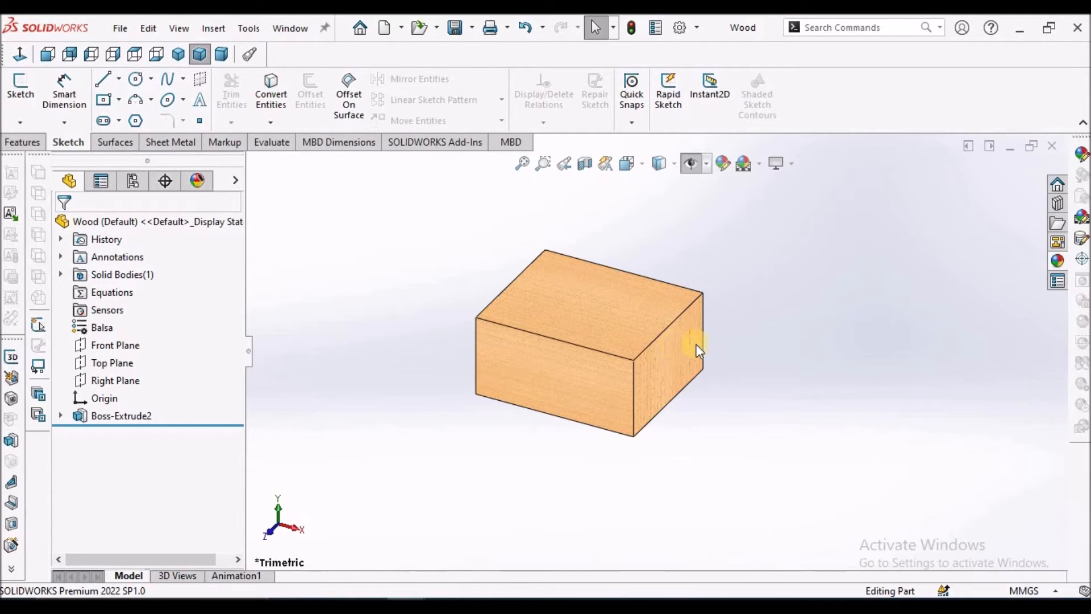
left_click(115, 344)
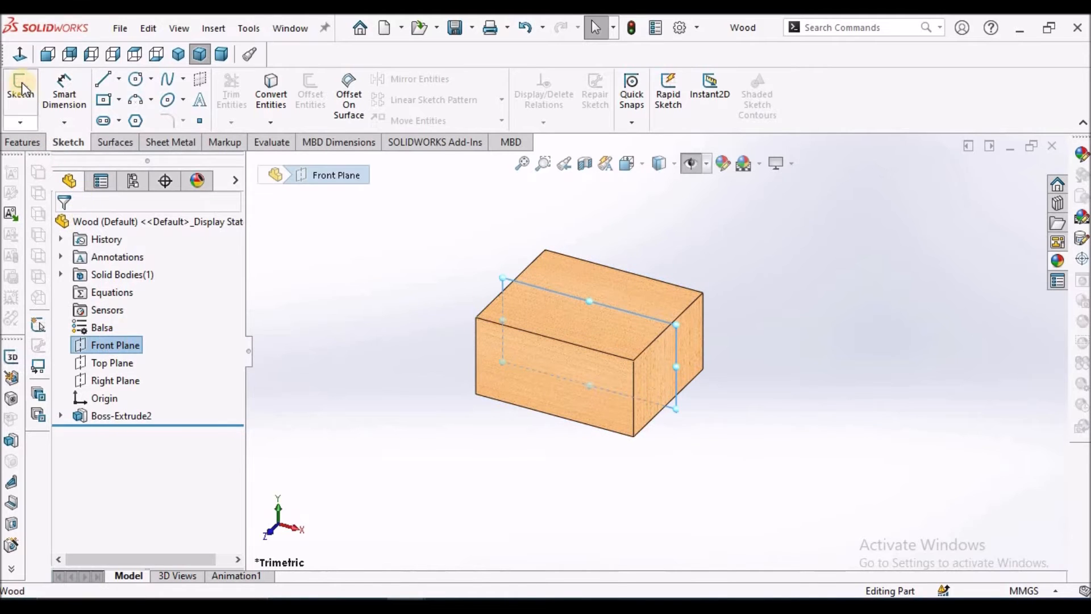
left_click(21, 88)
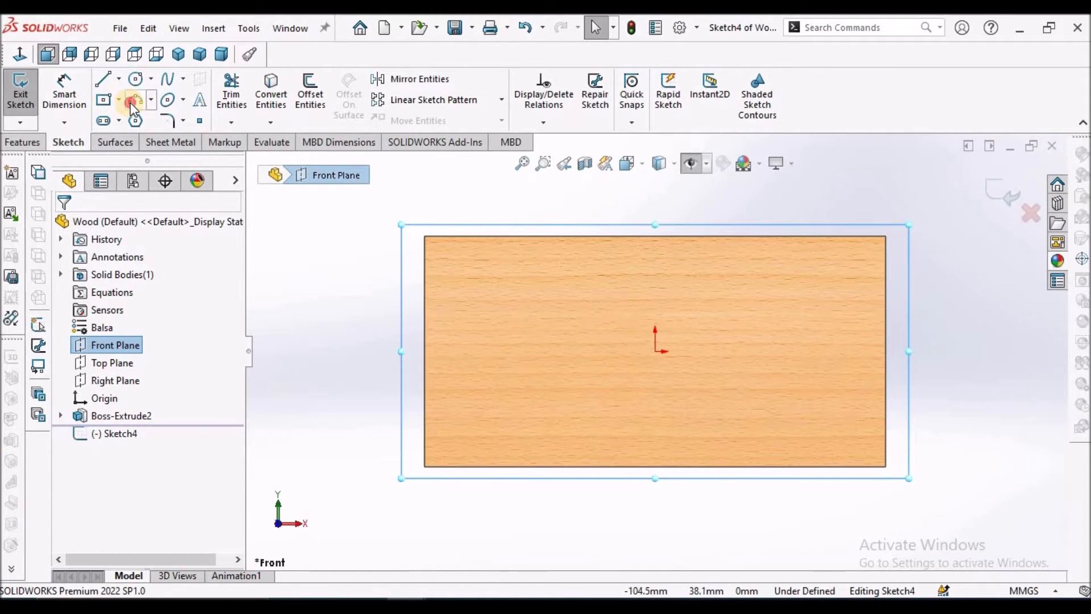
left_click(130, 102)
left_click(384, 286)
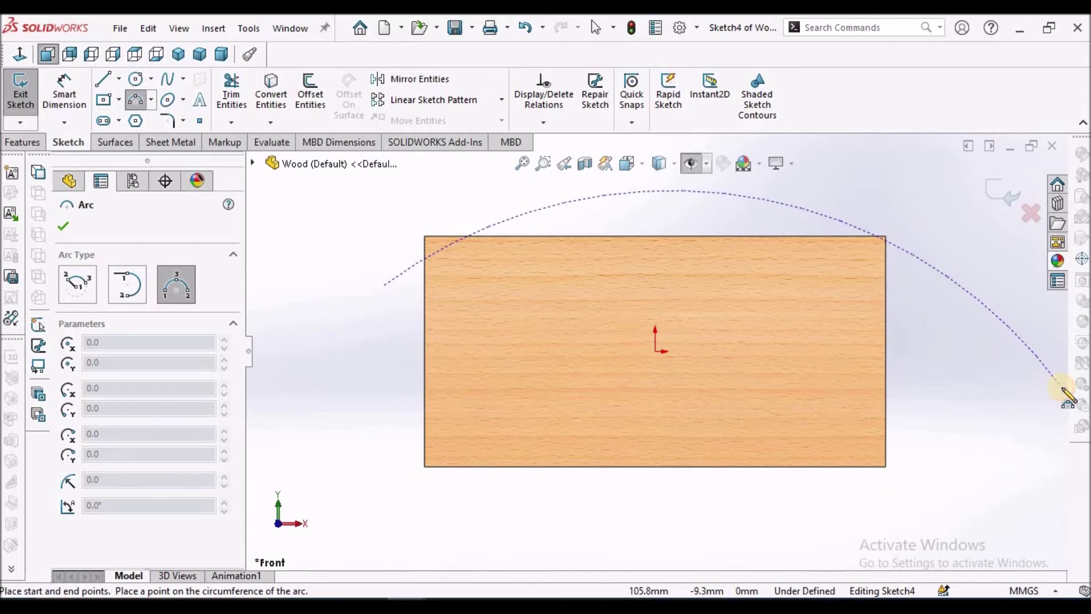
left_click(964, 390)
left_click(785, 325)
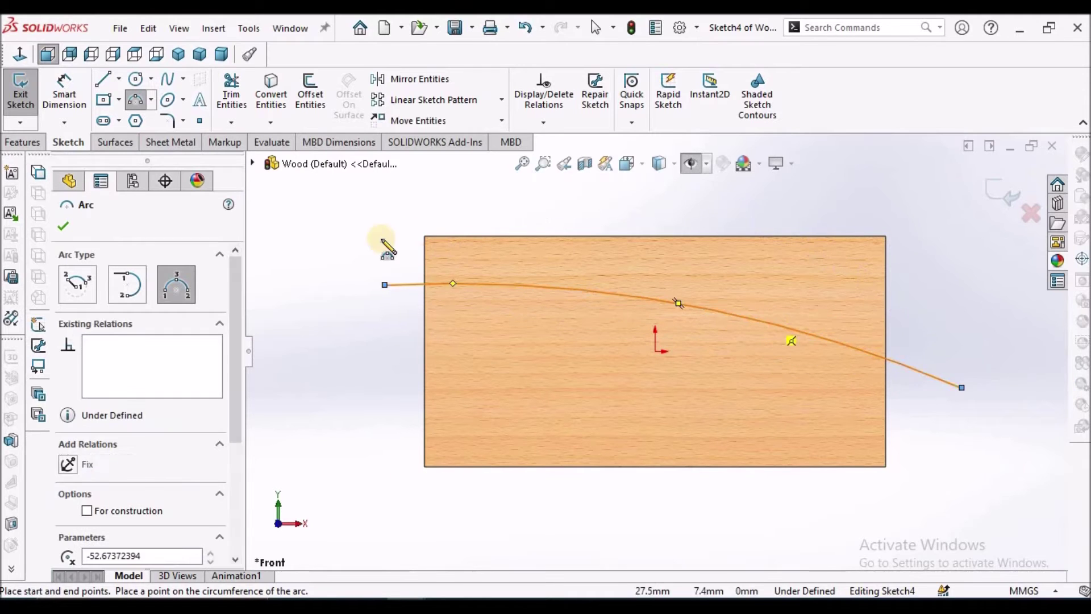
right_click(308, 208)
left_click(337, 224)
scroll(642, 272, "down", 3)
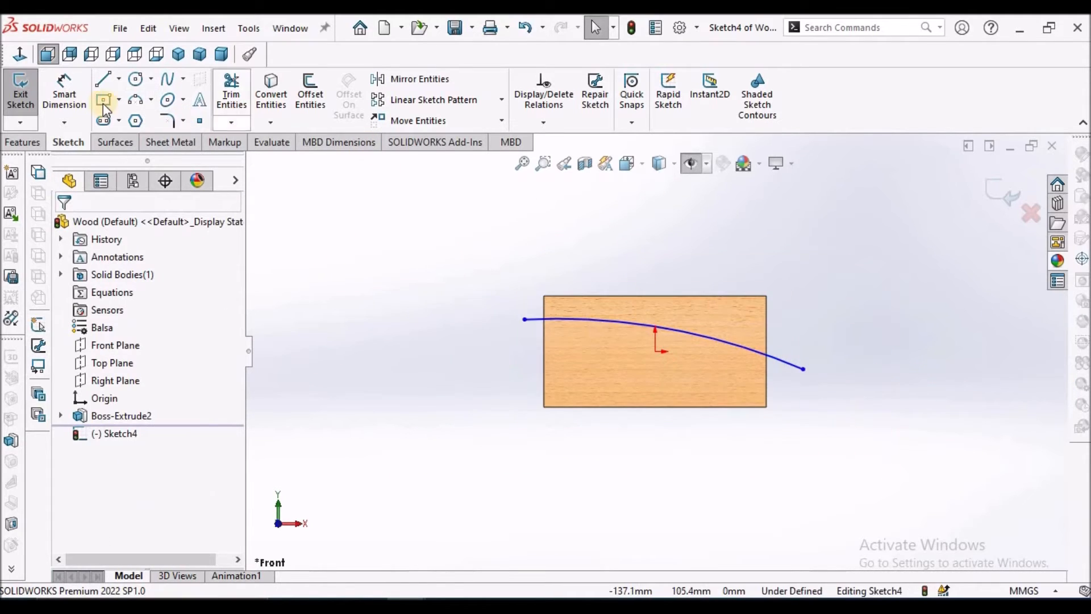
- Close the arc into a profile with vertical, horizontal and vertical lines above the block
left_click(102, 81)
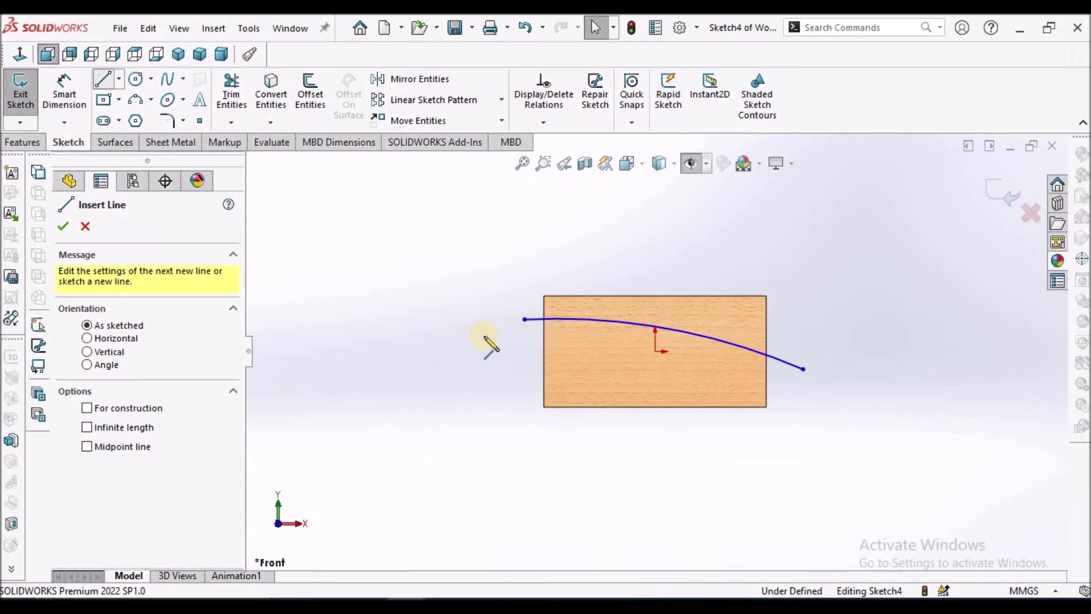
left_click(525, 320)
left_click(525, 231)
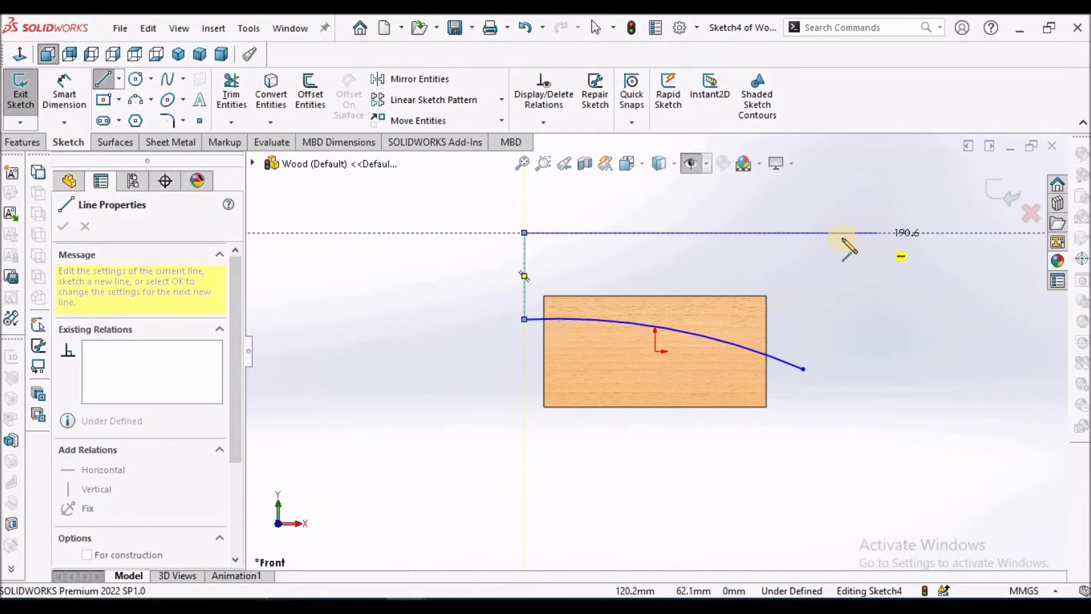
left_click(802, 233)
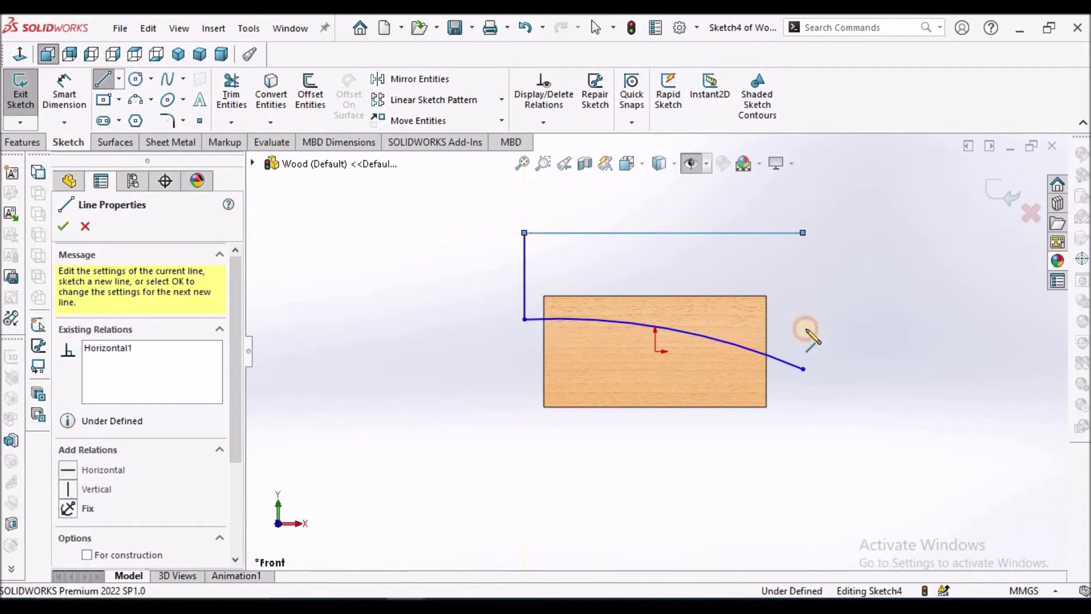
left_click(802, 368)
right_click(397, 361)
left_click(408, 349)
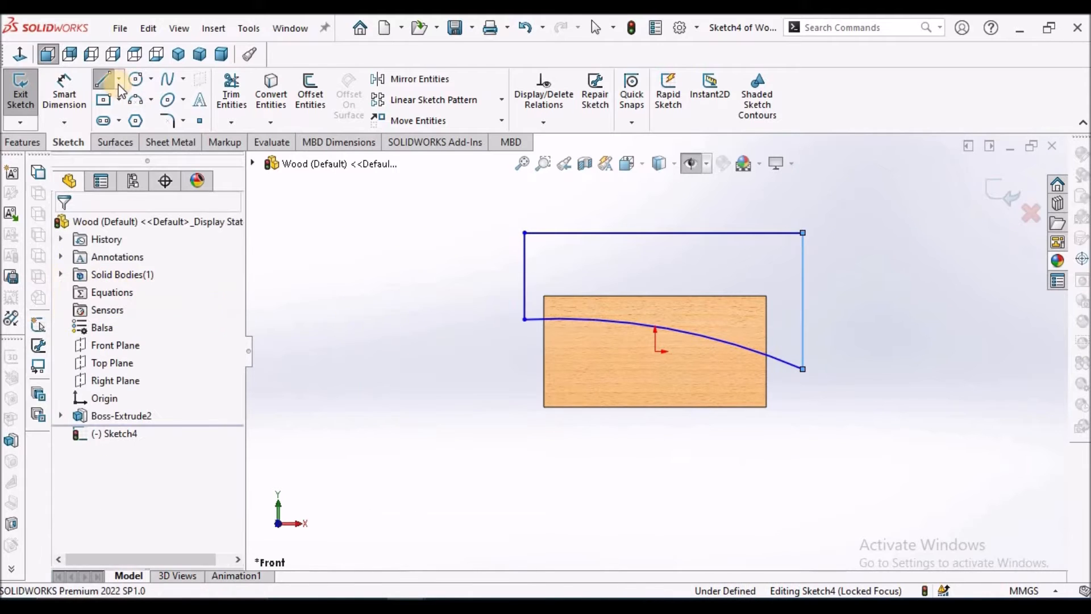
- Dimension the arc radius at 335.5
left_click(64, 92)
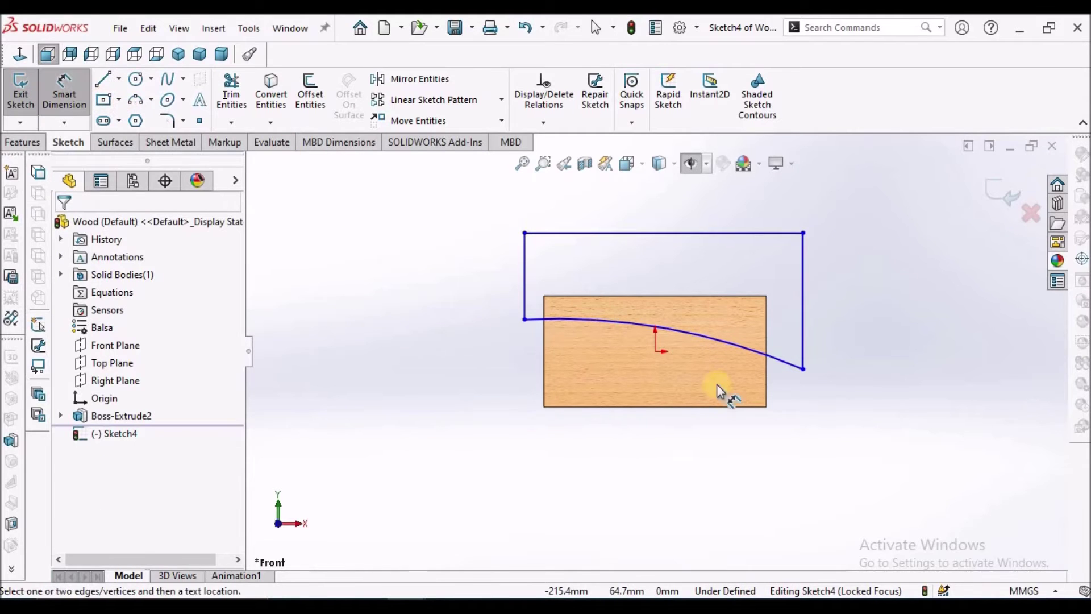
left_click(719, 341)
left_click(627, 465)
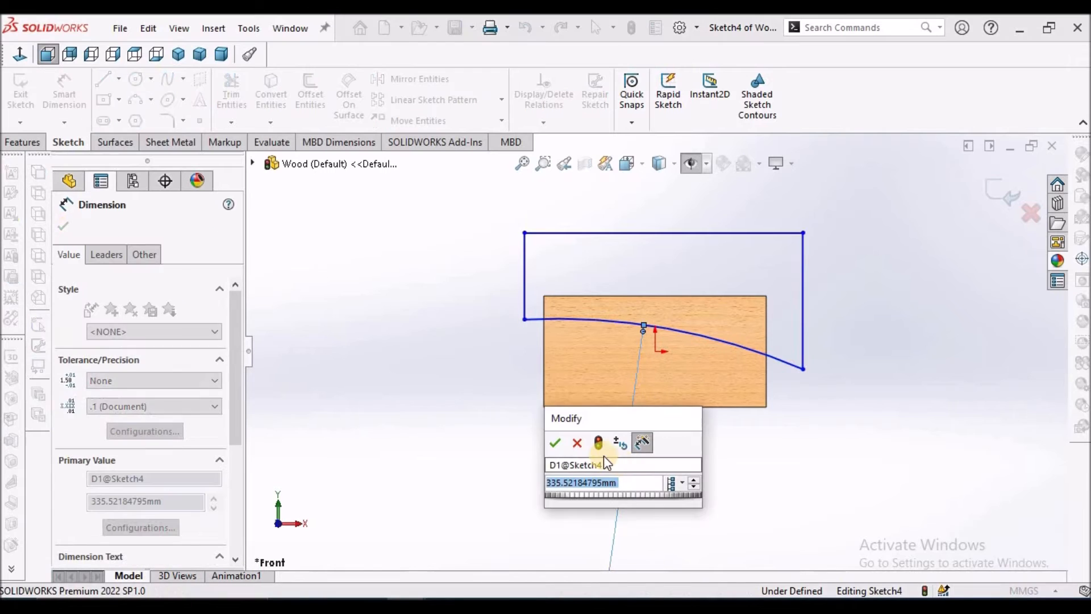
key("Return")
right_click(418, 345)
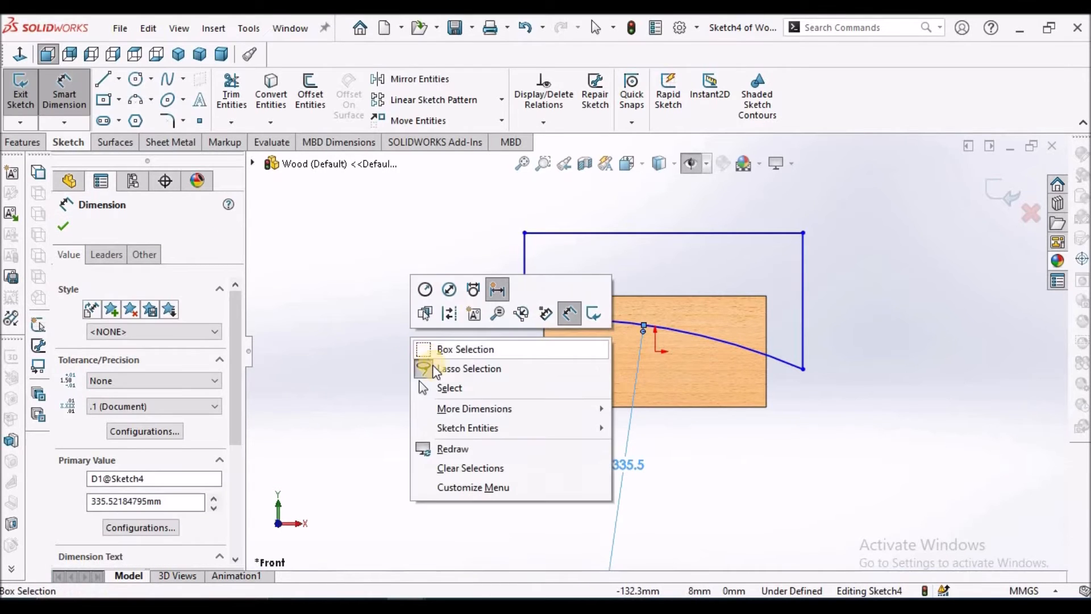
left_click(439, 388)
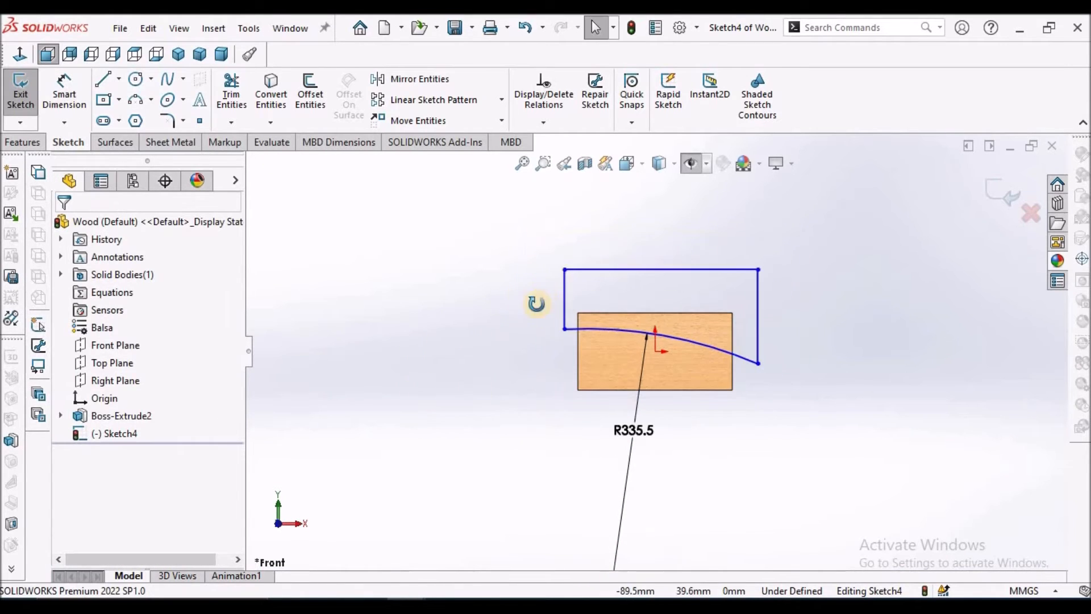
middle_click_drag(528, 303, 511, 375)
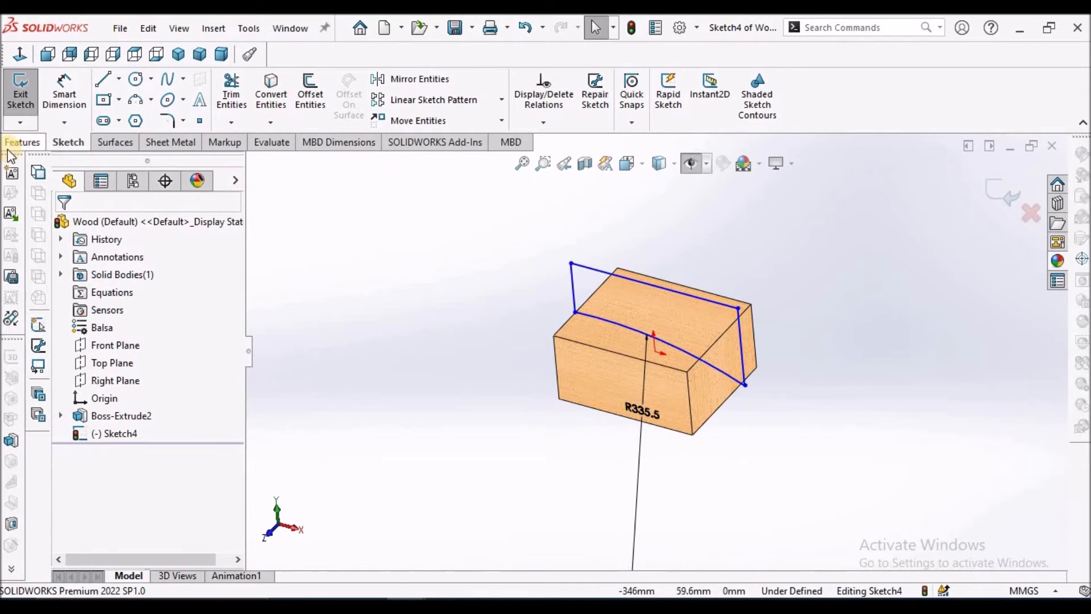
- Cut-extrude the profile Through All - Both, giving the block its curved top
left_click(23, 142)
left_click(236, 90)
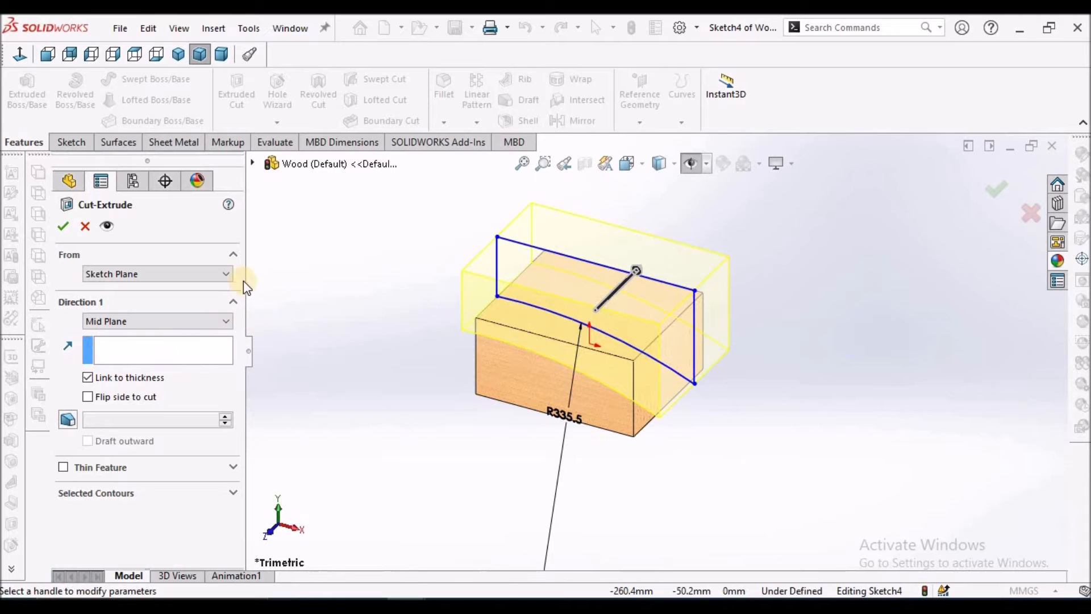
left_click(226, 323)
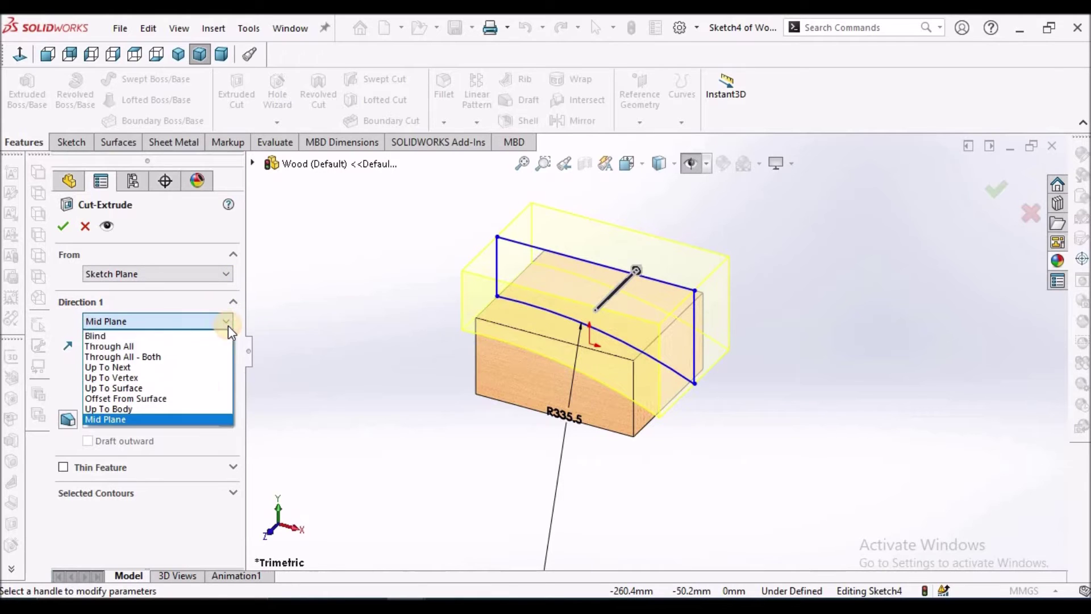
left_click(204, 357)
left_click(68, 226)
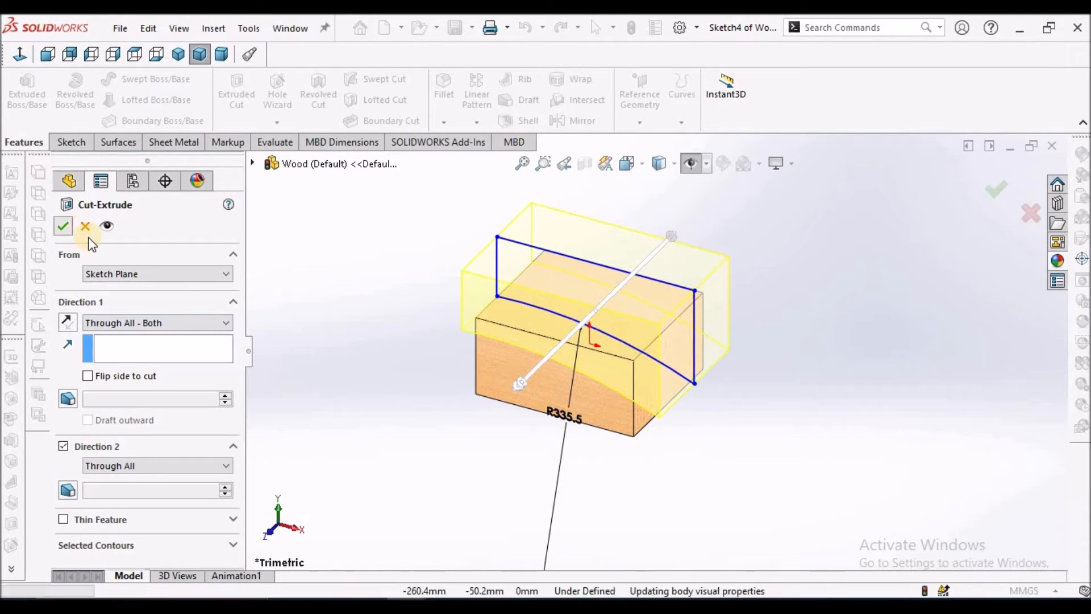
scroll(637, 347, "down", 2)
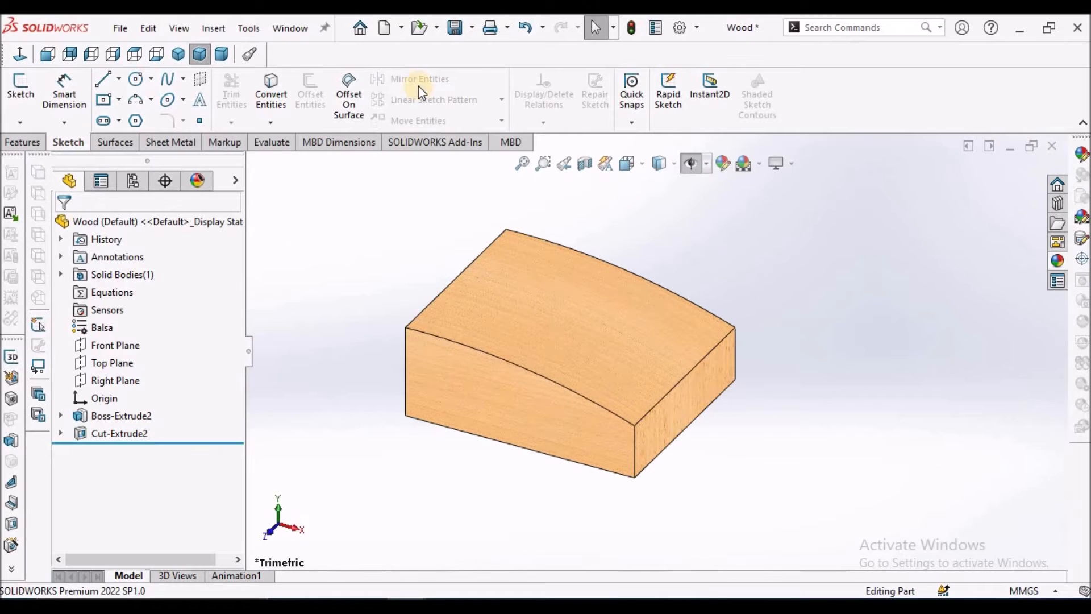
left_click(290, 28)
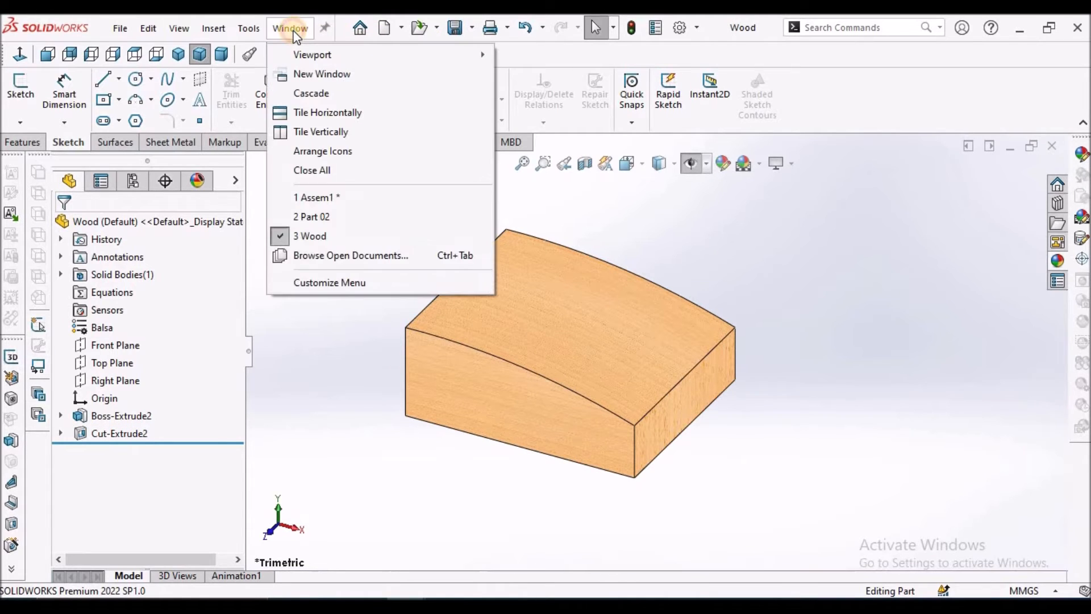
- Switch to Assem1 and edit Part 02<3> in context within the assembly
left_click(316, 197)
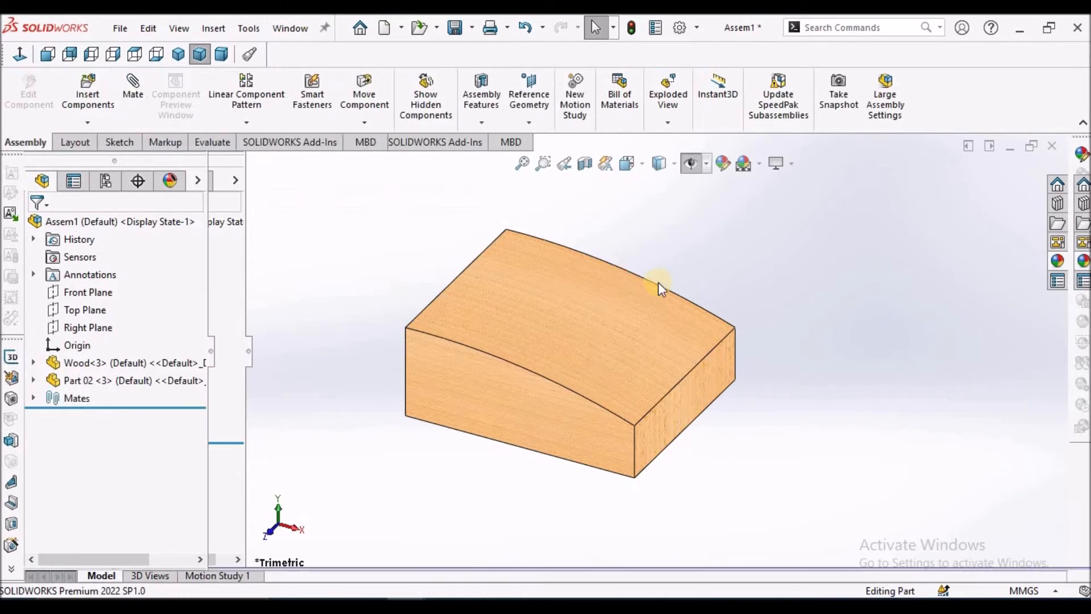
middle_click_drag(697, 323, 698, 367)
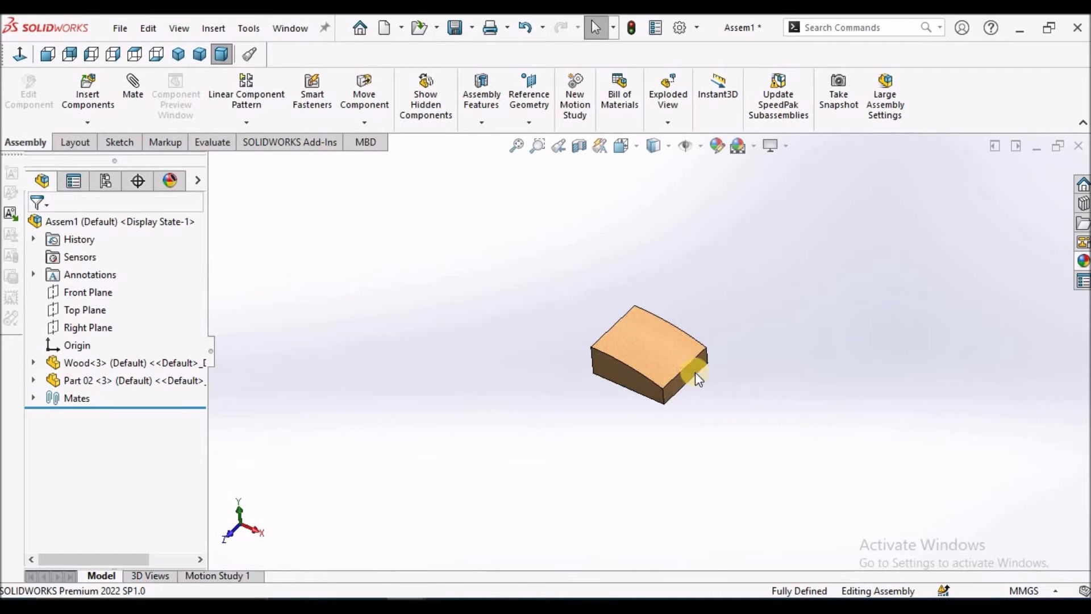
scroll(712, 360, "down", 2)
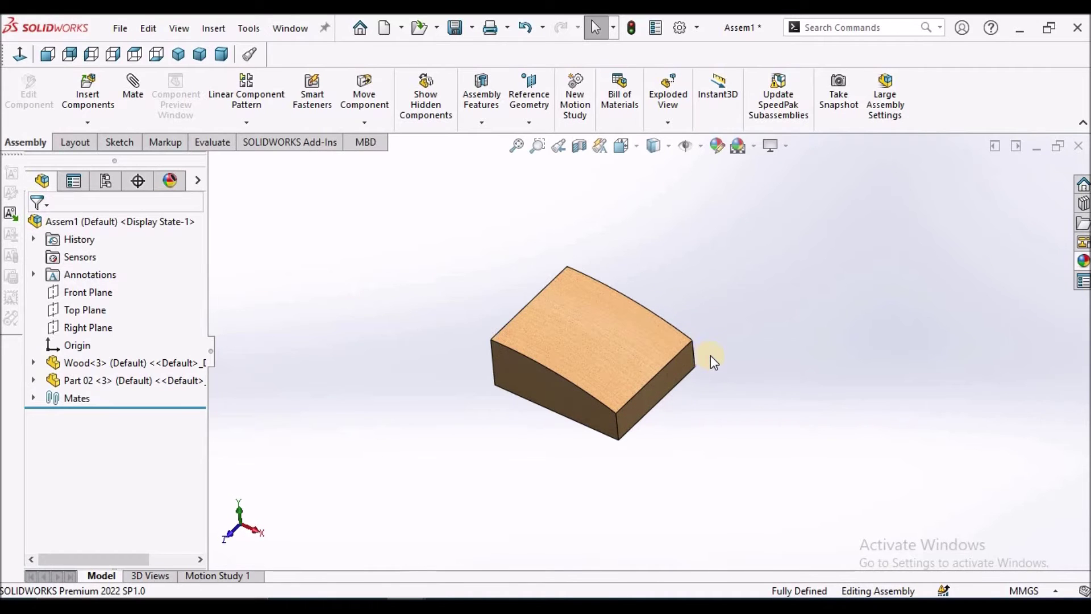
left_click(95, 380)
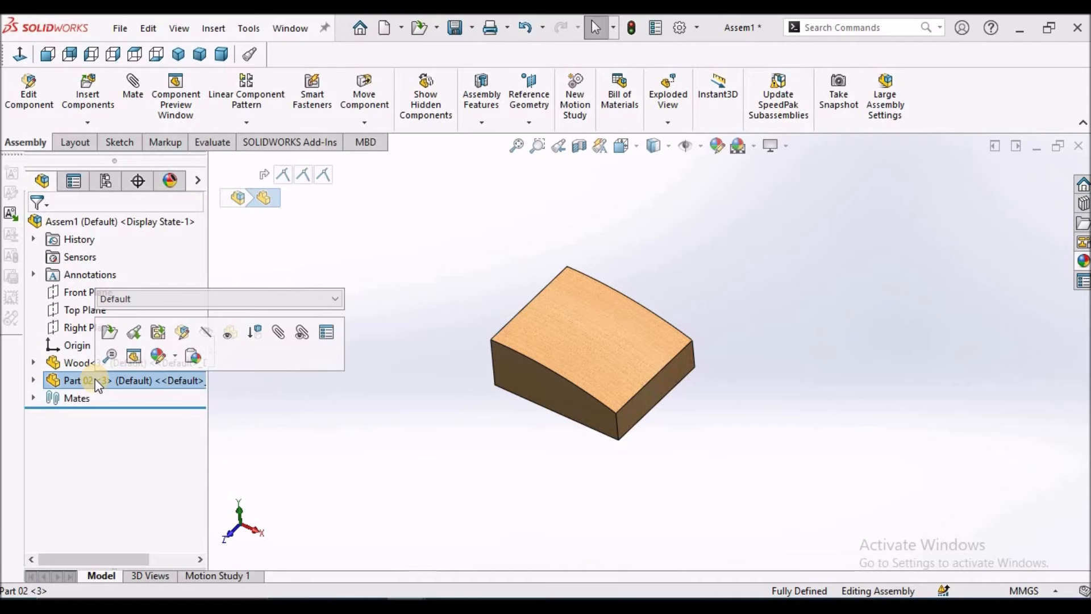
left_click(33, 380)
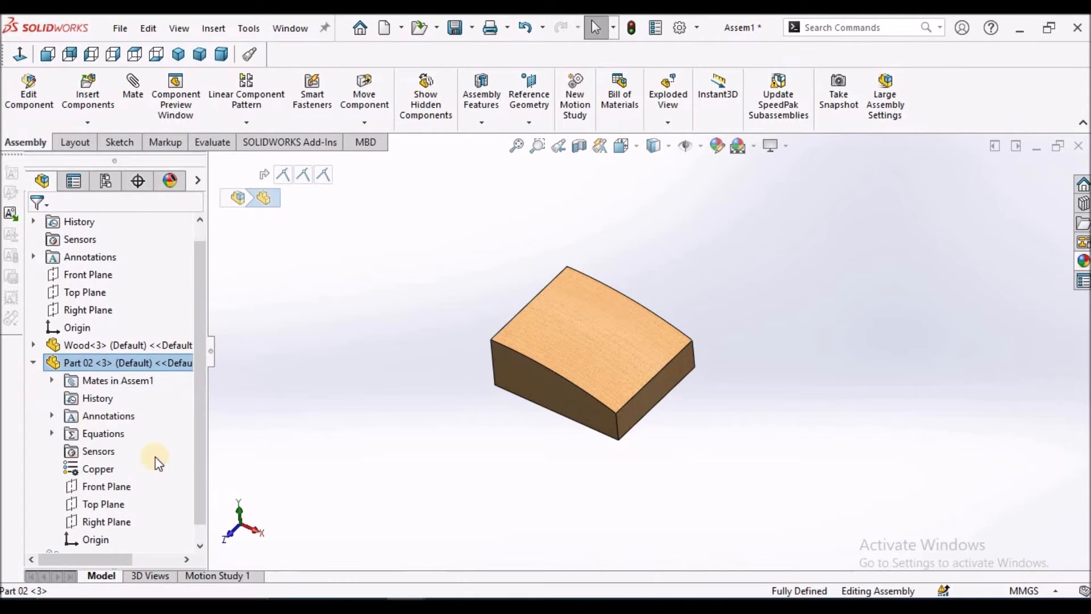
left_click(201, 546)
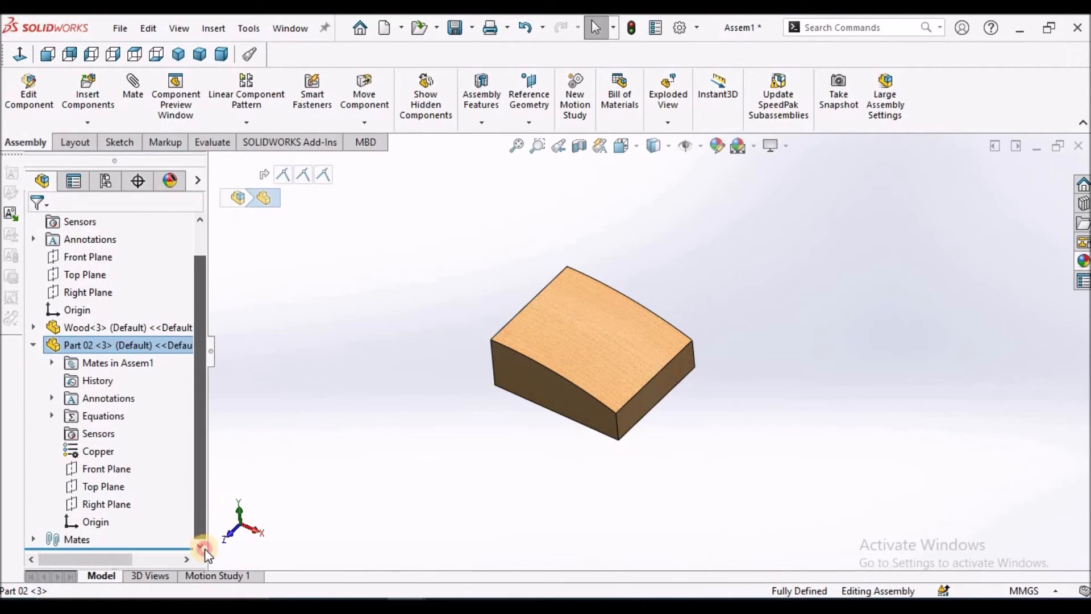
left_click(113, 352)
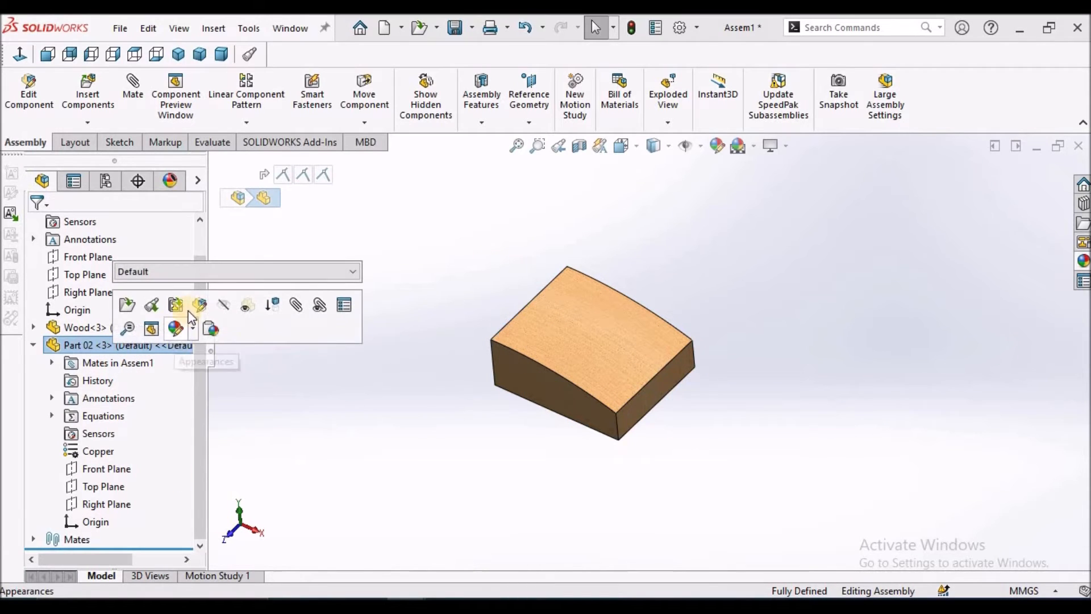
left_click(127, 328)
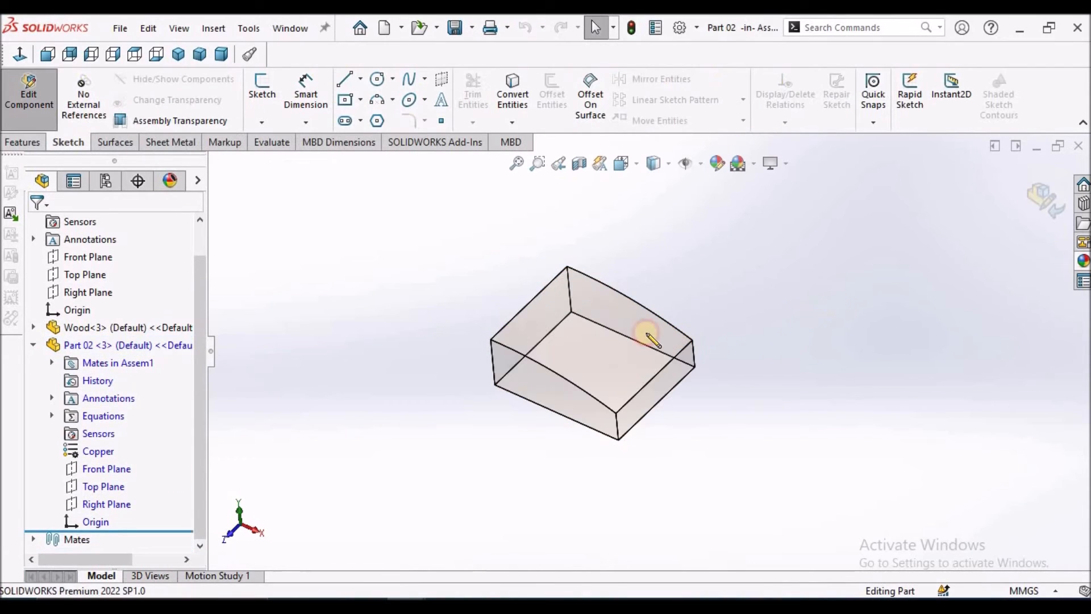
- Create a zero-distance offset surface from the Wood block's curved top face in Part 02
middle_click_drag(669, 316, 602, 369)
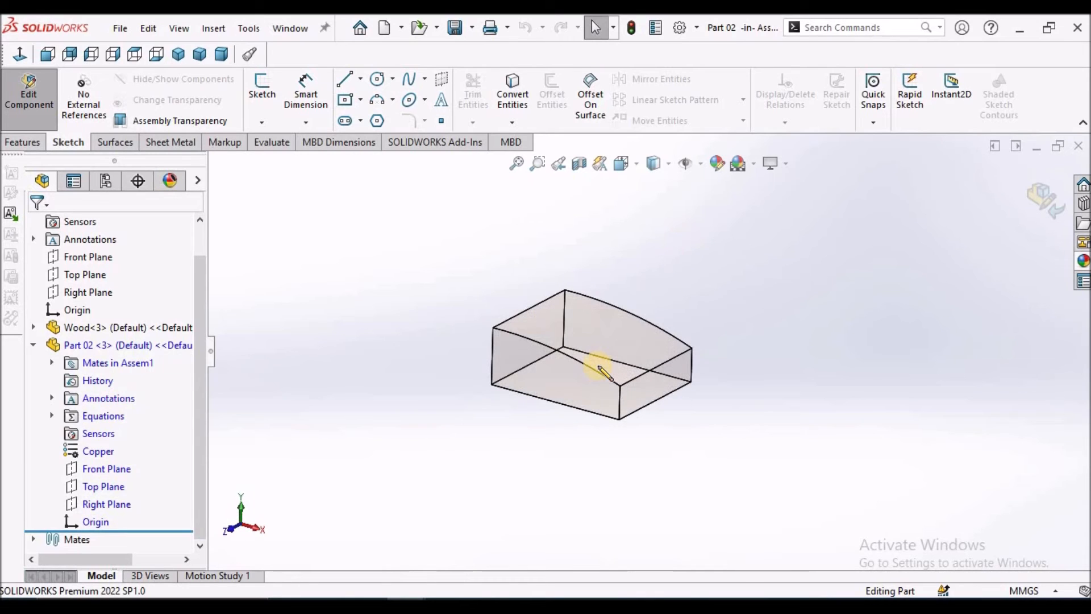
left_click(555, 323)
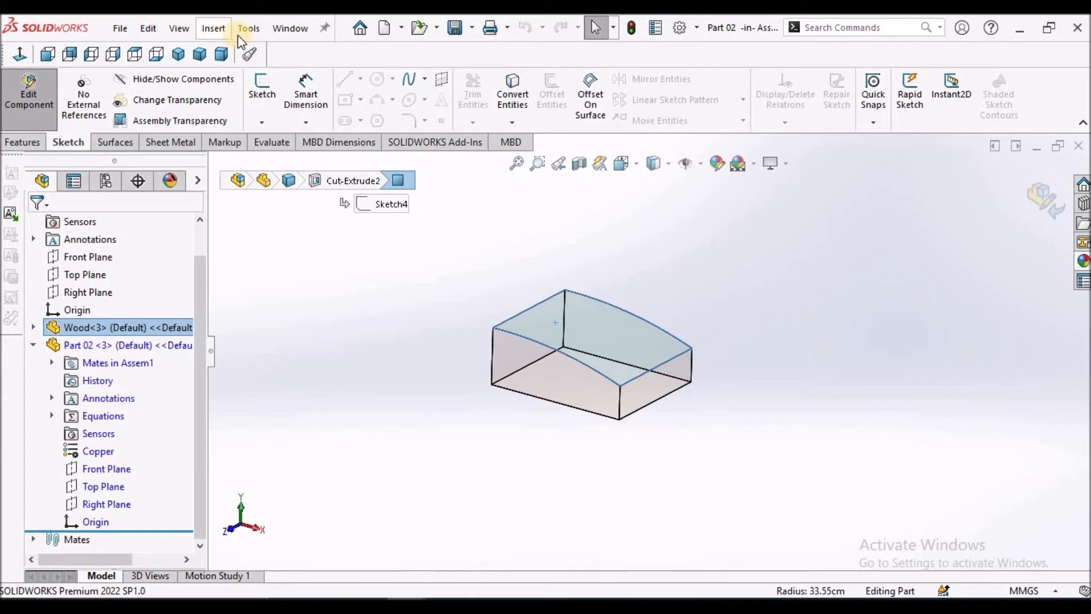
left_click(117, 142)
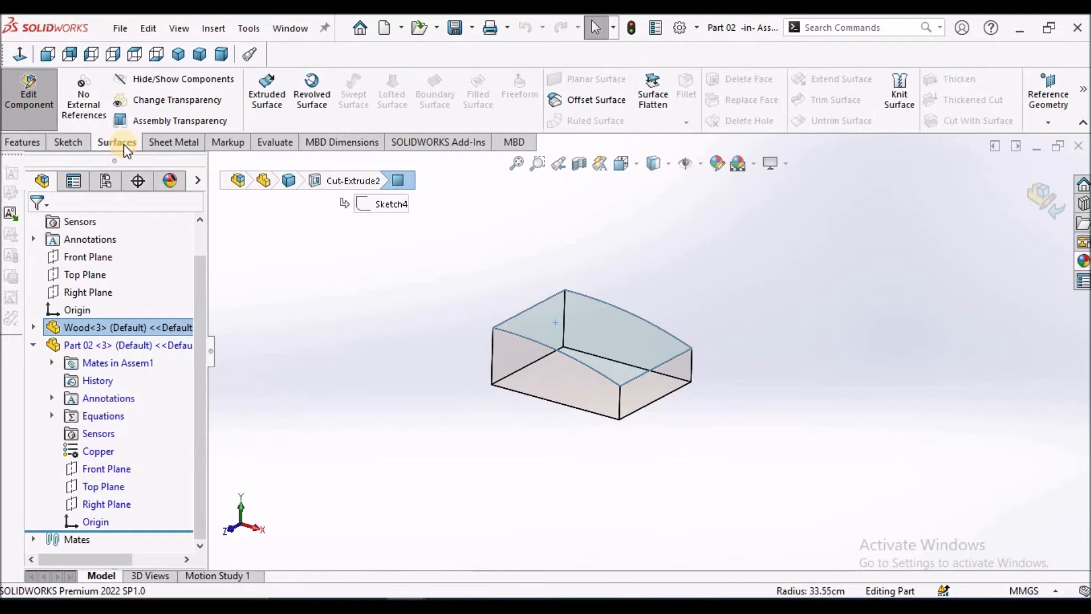
left_click(596, 100)
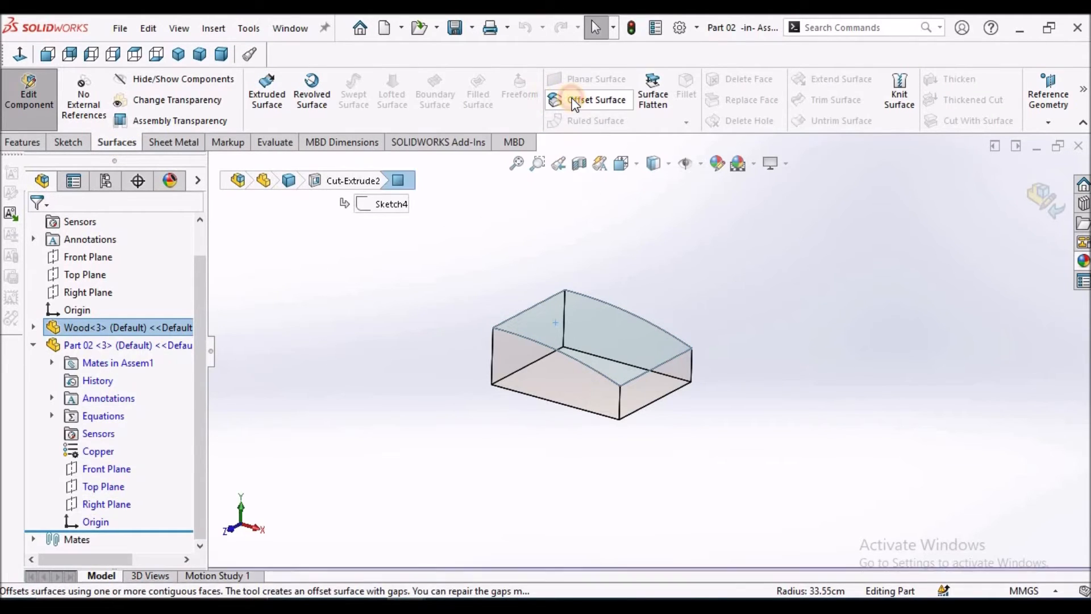
left_click(135, 314)
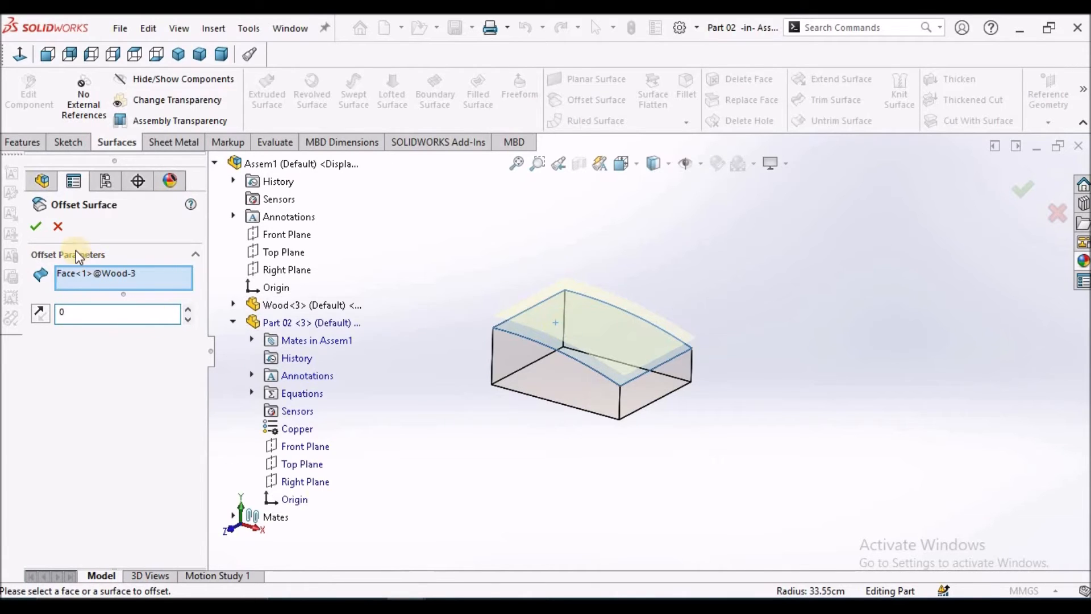
left_click(36, 227)
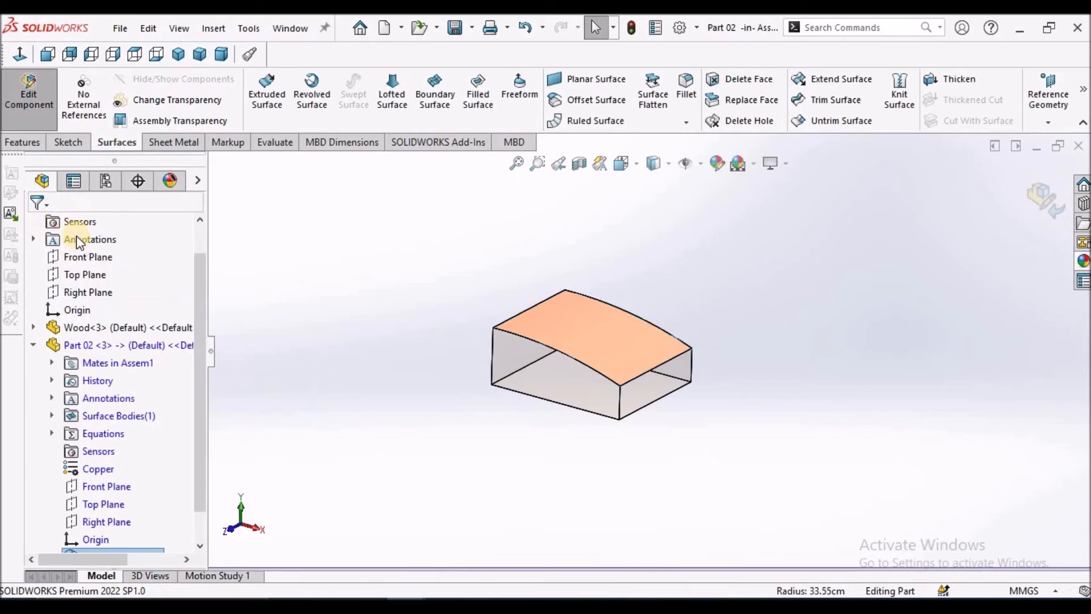
scroll(462, 320, "down", 3)
mouse_move(639, 273)
middle_mouse_down()
mouse_move(623, 234)
mouse_move(607, 318)
middle_mouse_up()
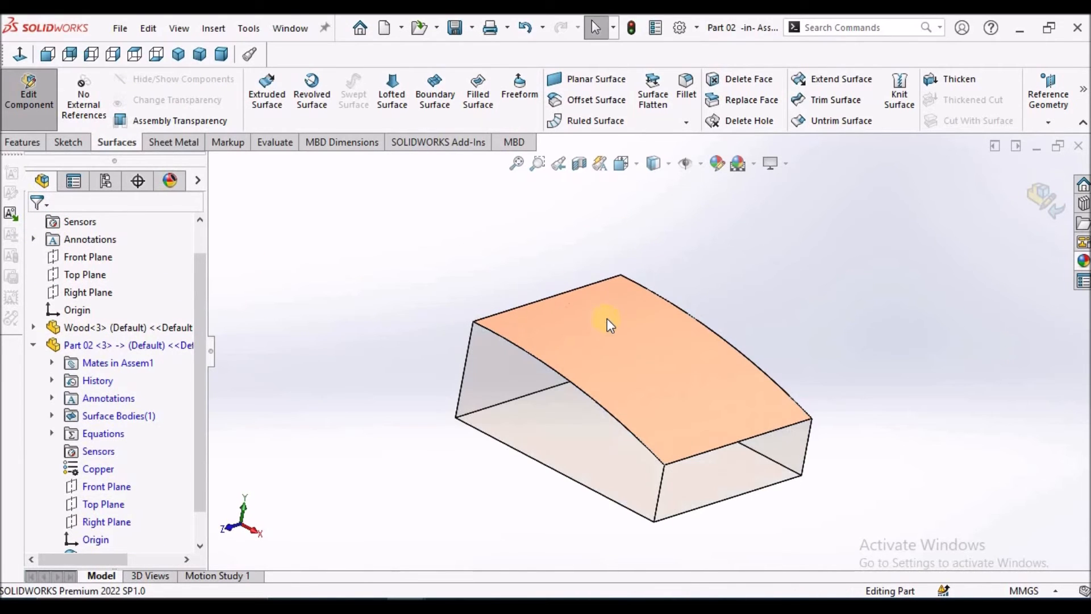
left_click(644, 347)
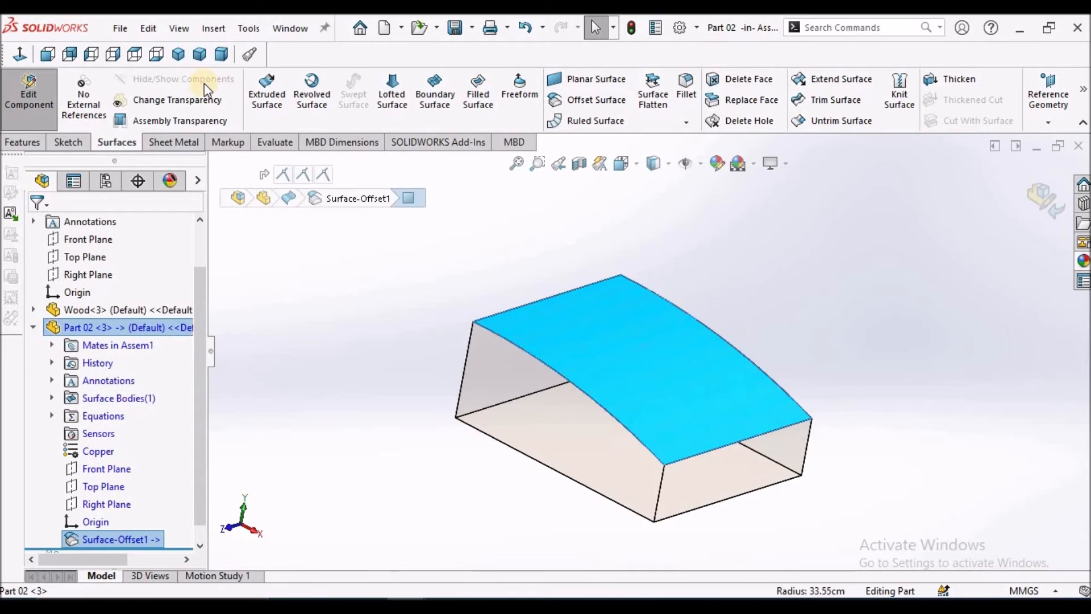
left_click(147, 27)
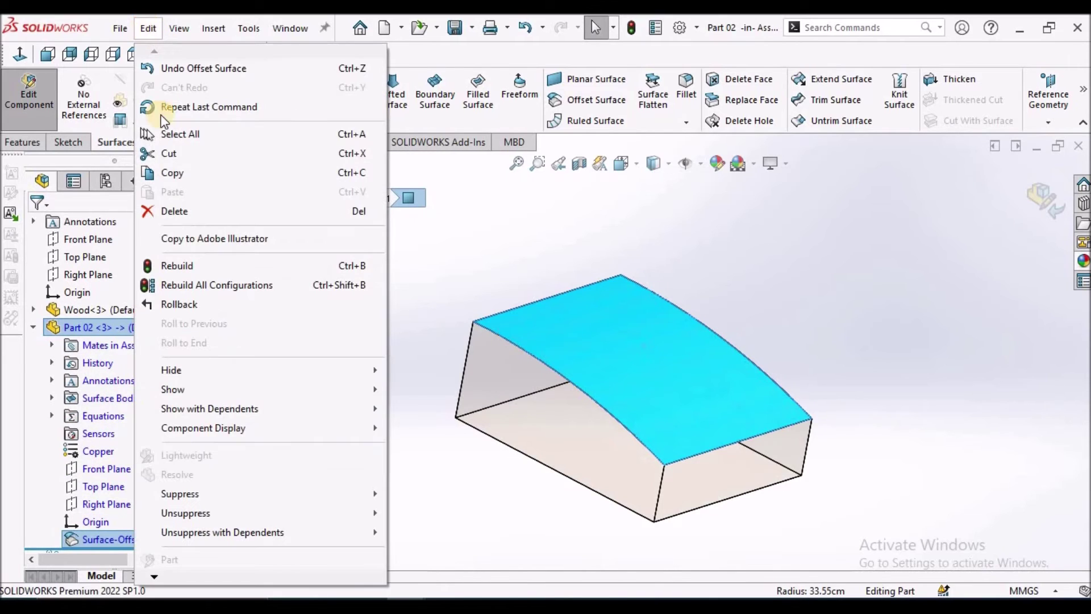
left_click(172, 174)
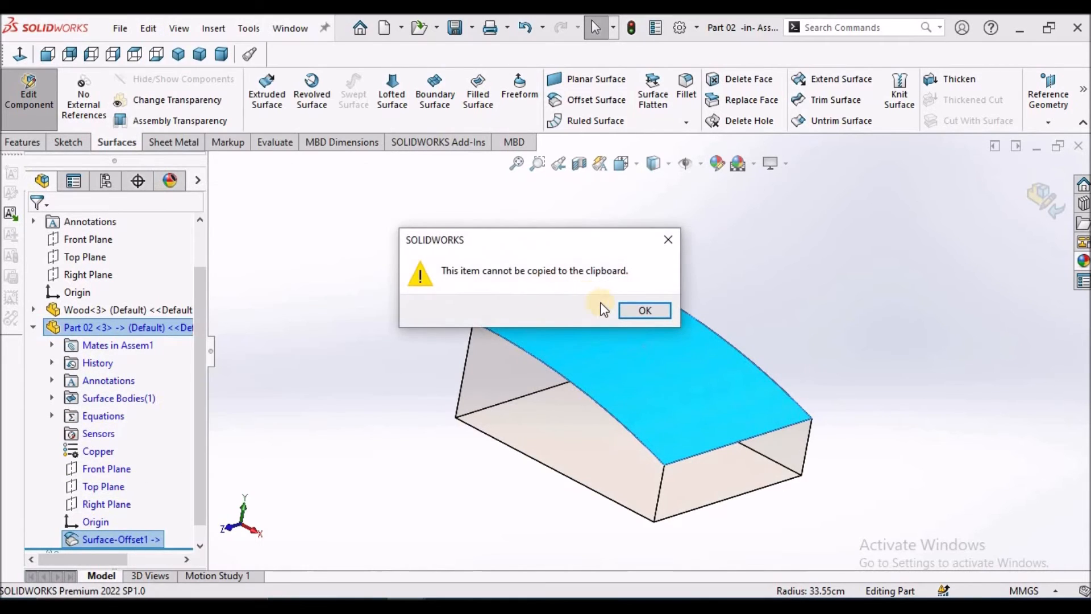
left_click(631, 311)
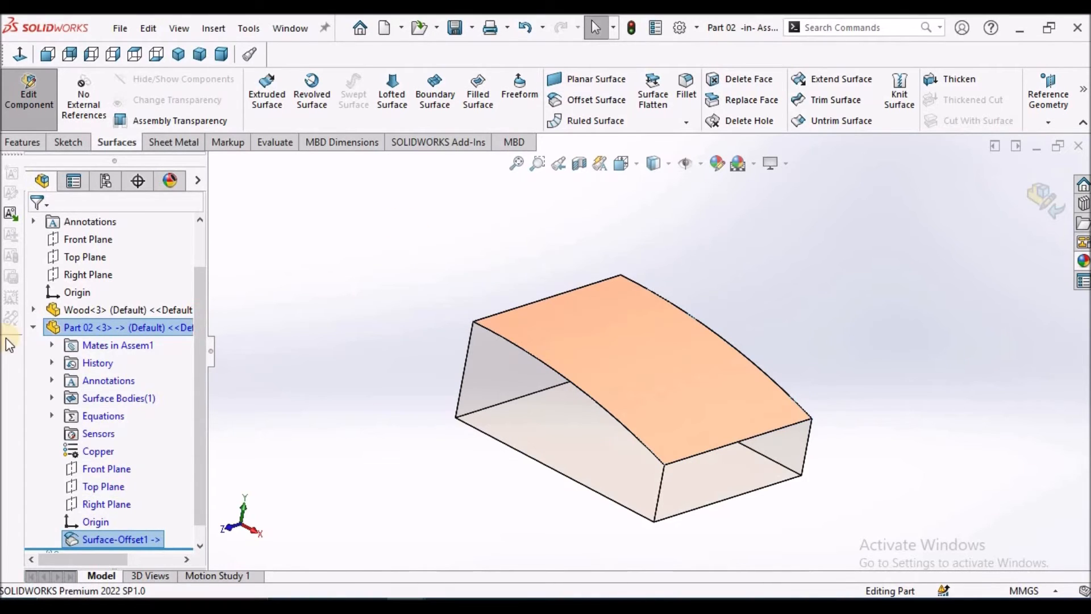
left_click(42, 328)
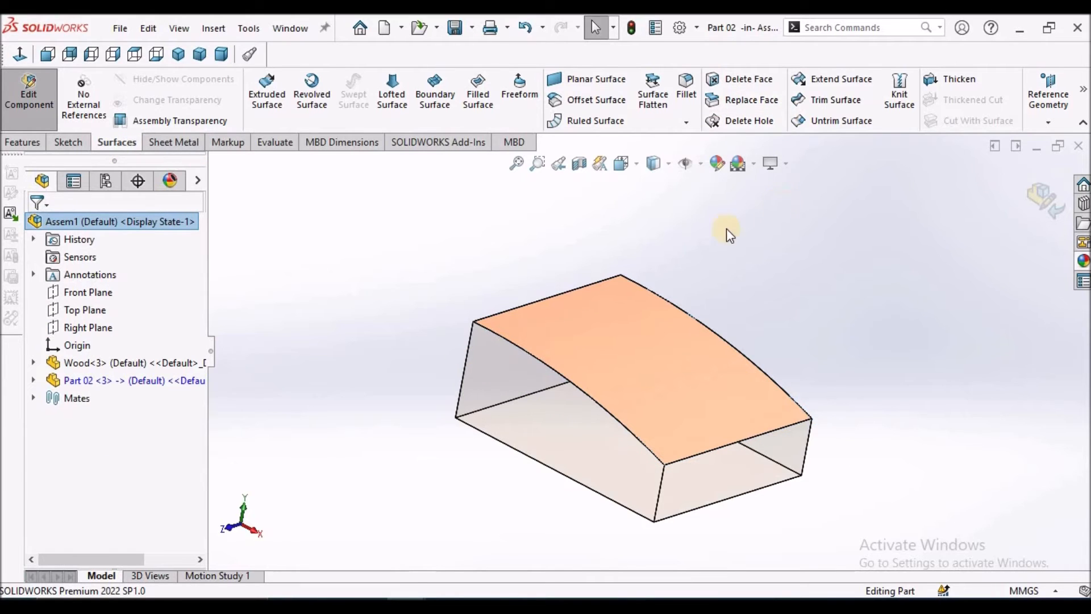
middle_click_drag(690, 256, 648, 284)
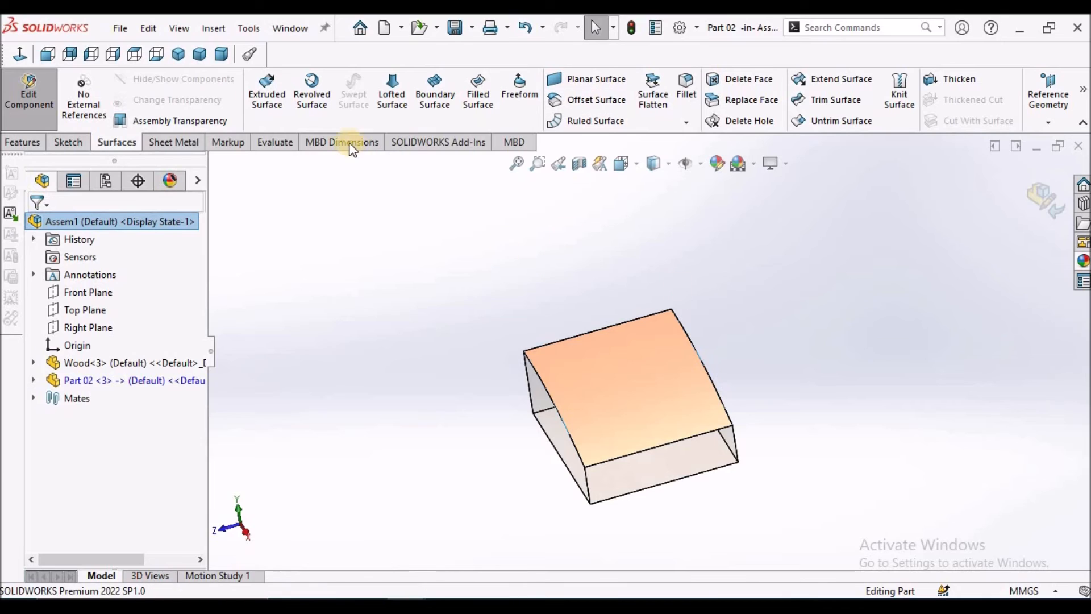
left_click(180, 56)
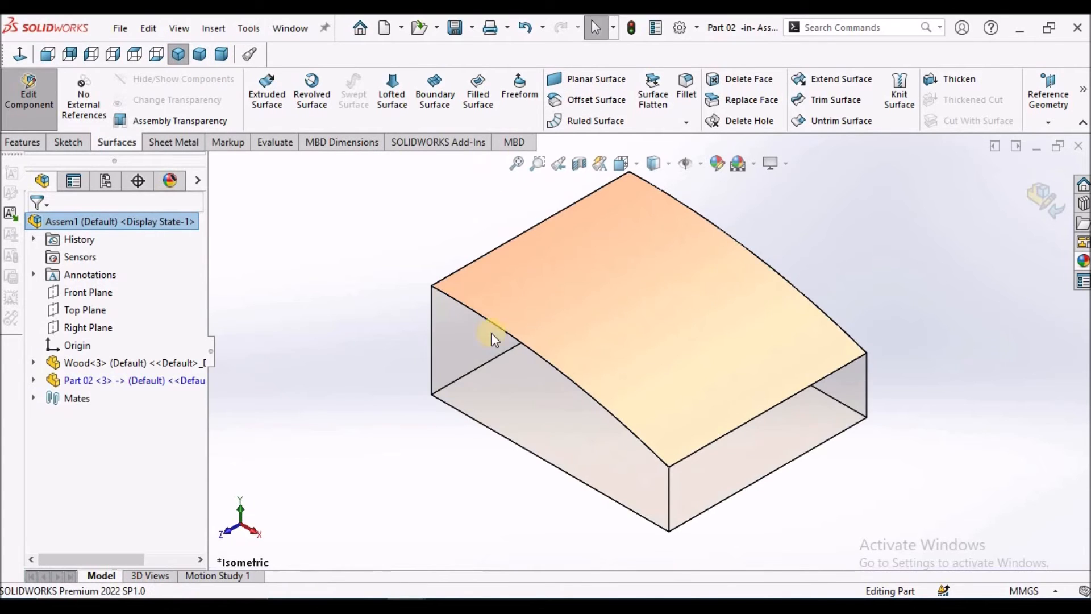
- Colour Surface-Offset1 in Part 02 light blue via its appearance
left_click(33, 381)
right_click(136, 534)
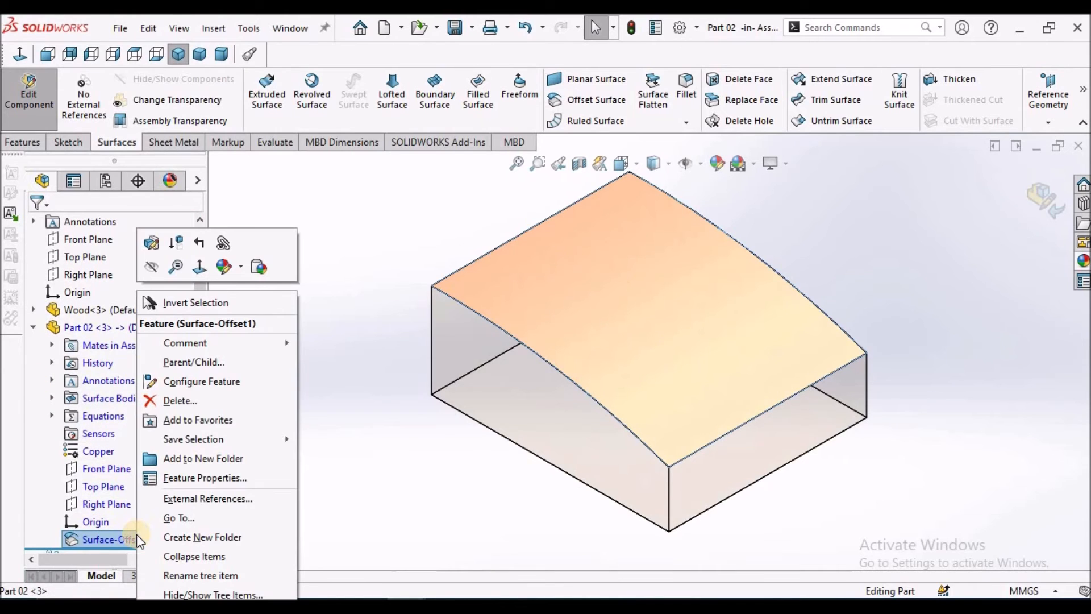
left_click(226, 268)
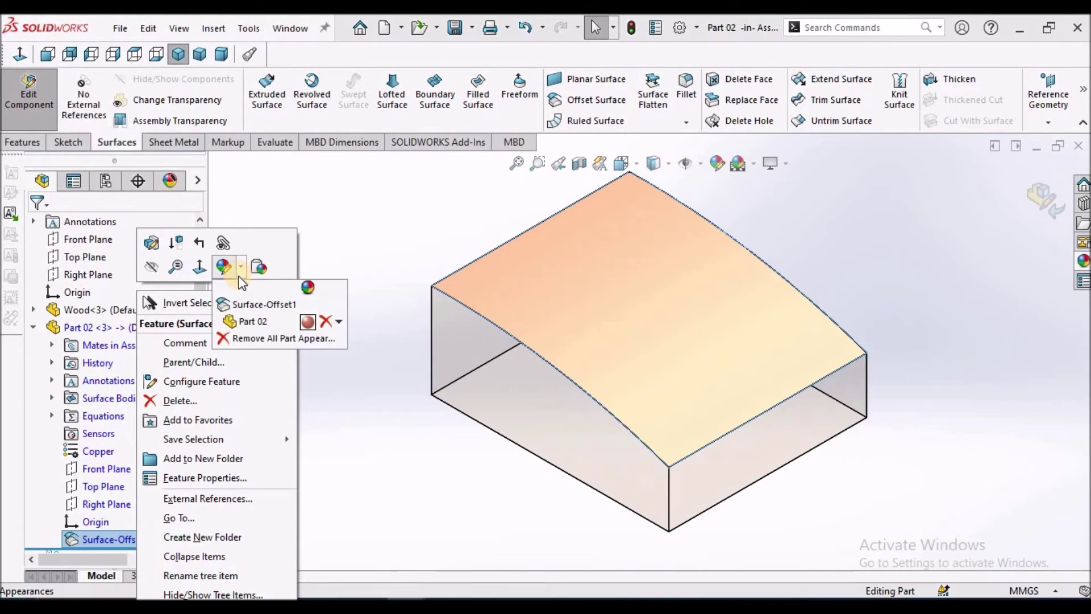
left_click(263, 304)
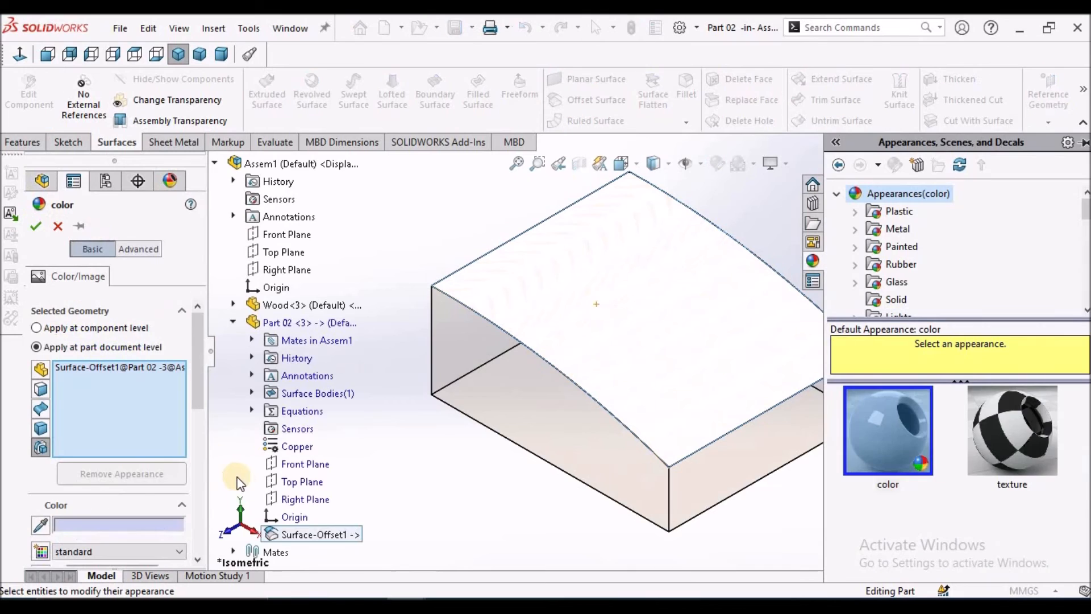
left_click_drag(197, 367, 201, 465)
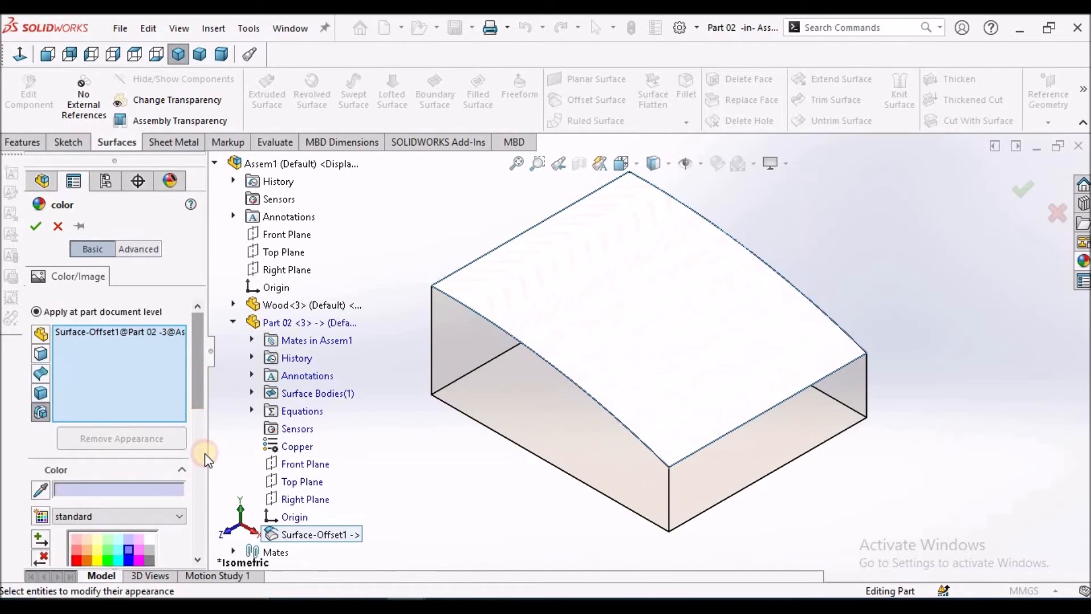
left_click(128, 315)
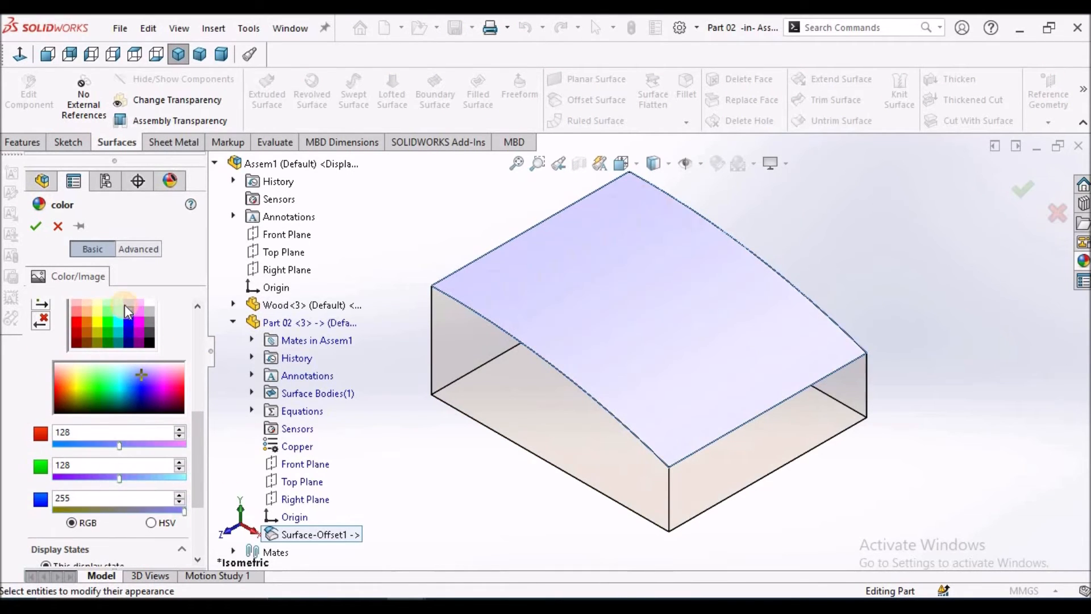
left_click(32, 226)
middle_click_drag(638, 348, 674, 256)
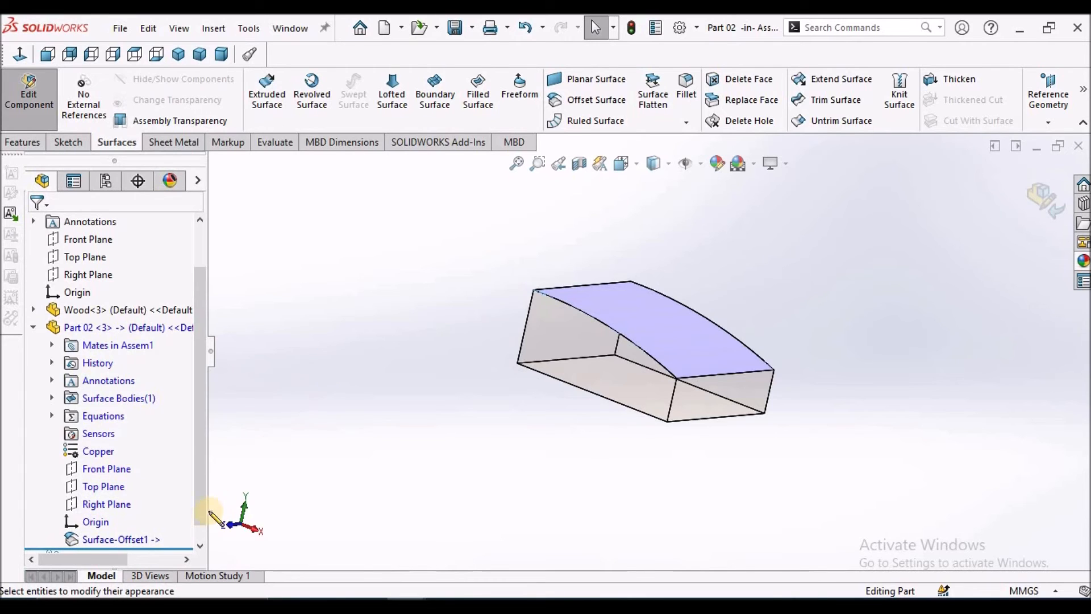
scroll(201, 530, "down", 1)
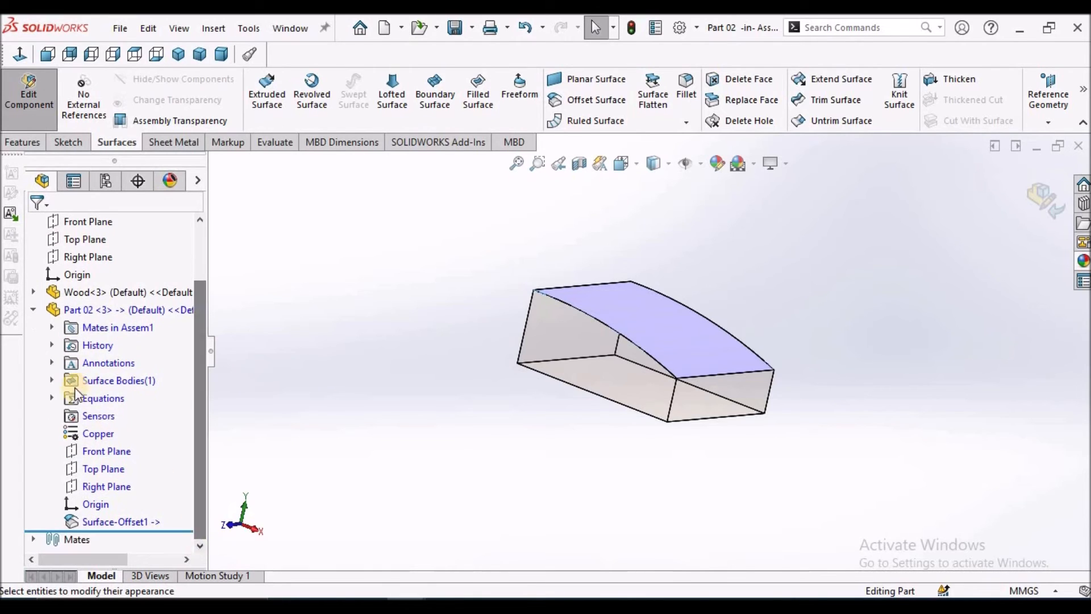
right_click(93, 312)
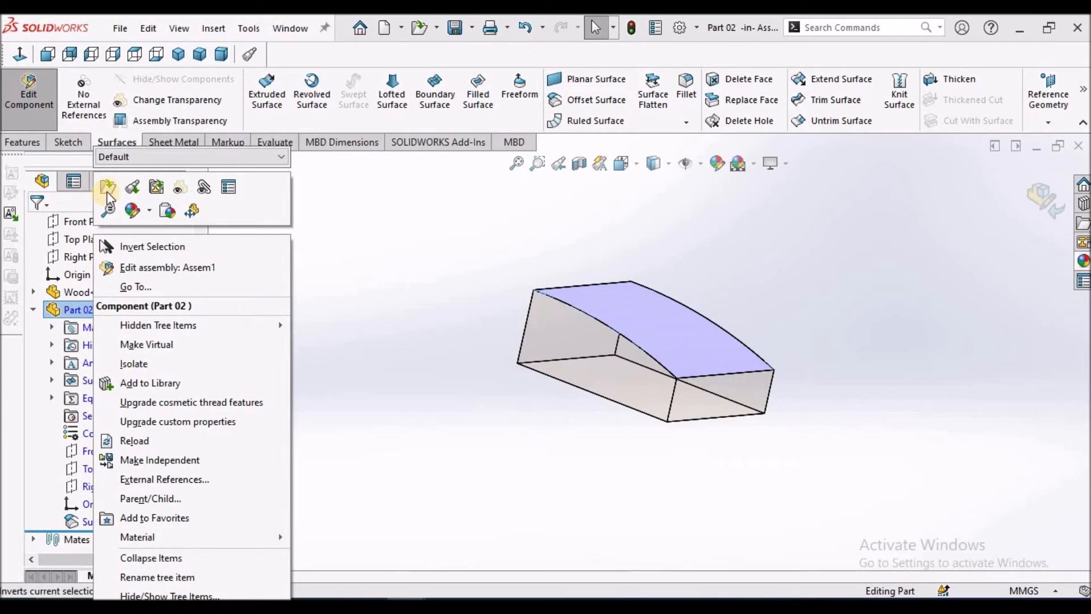
- Open Part 02 on its own and start an extrusion sketch on its Front Plane
left_click(107, 213)
scroll(635, 309, "down", 2)
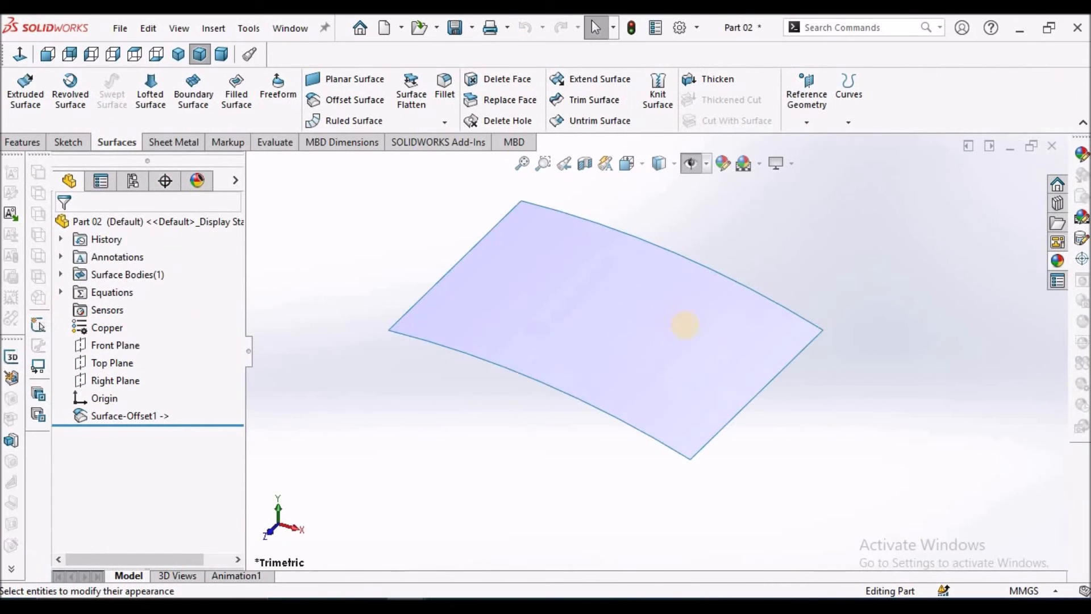
scroll(682, 297, "down", 2)
mouse_move(699, 231)
middle_mouse_down()
mouse_move(653, 391)
mouse_move(661, 295)
mouse_move(641, 324)
mouse_move(654, 177)
mouse_move(563, 244)
mouse_move(716, 246)
mouse_move(661, 358)
mouse_move(683, 349)
middle_mouse_up()
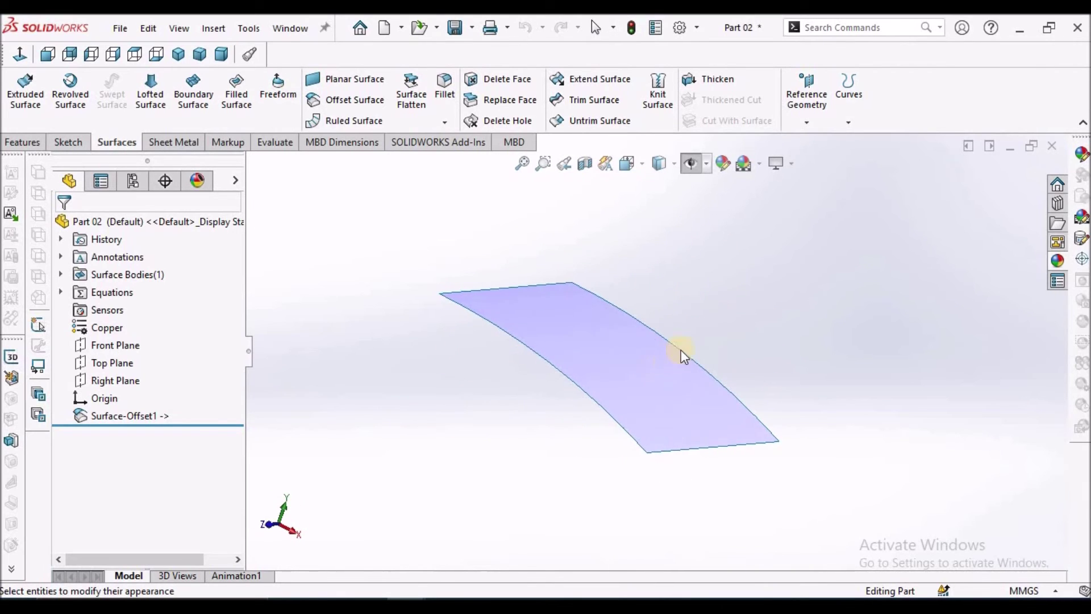
left_click(121, 348)
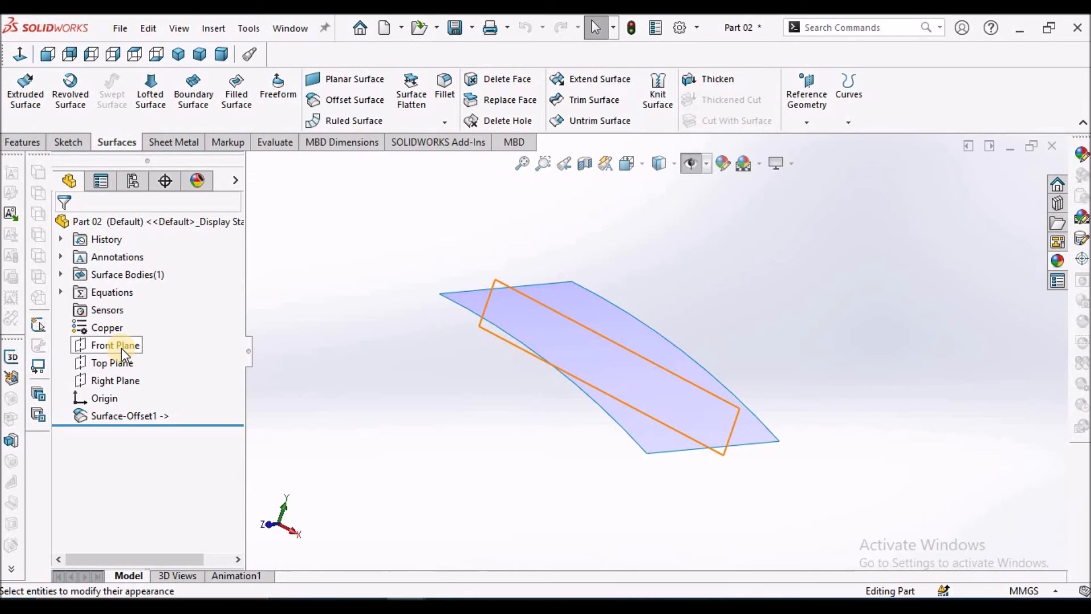
left_click(121, 348)
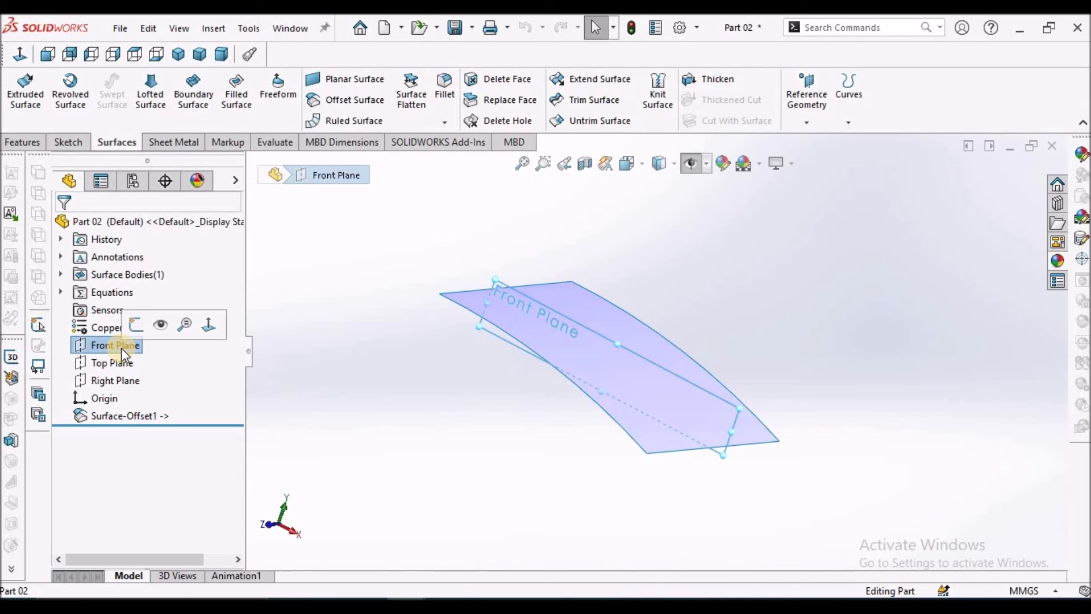
left_click(22, 142)
left_click(26, 95)
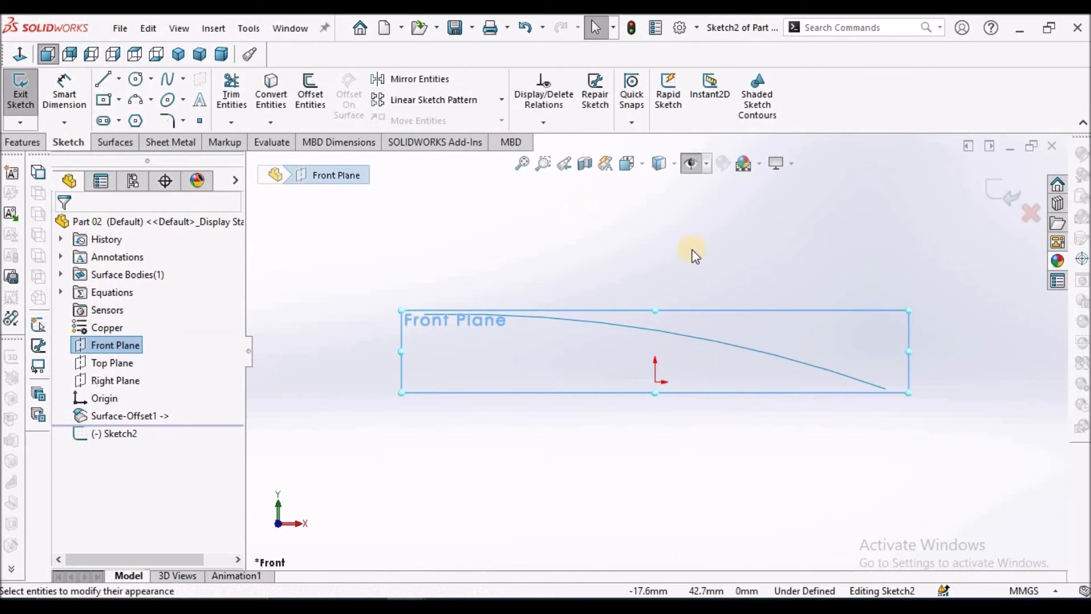
- Sketch a centre rectangle anchored on the origin
left_click(108, 101)
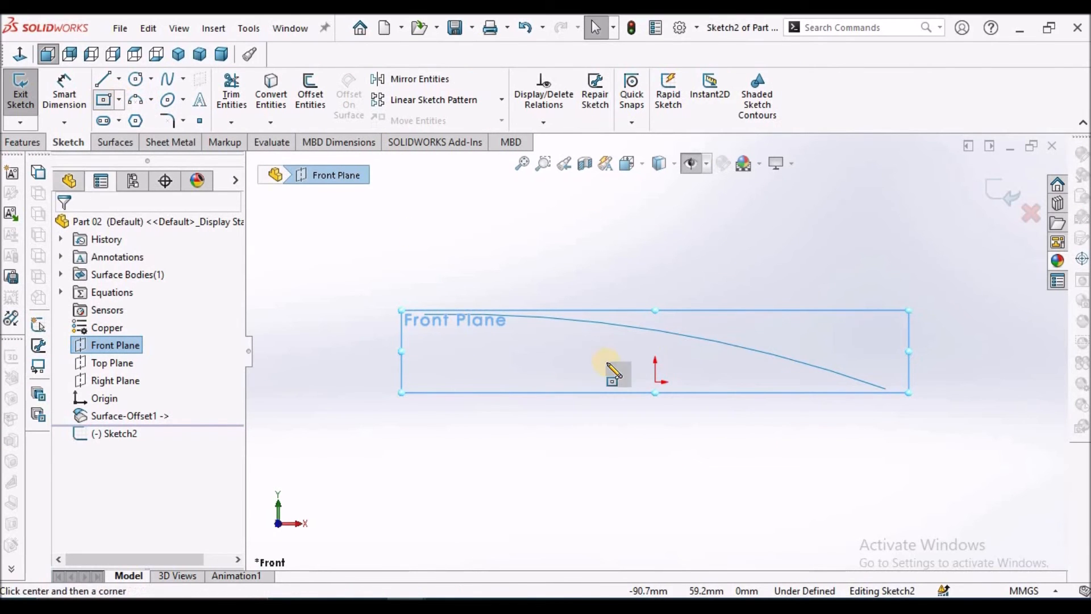
left_click(655, 382)
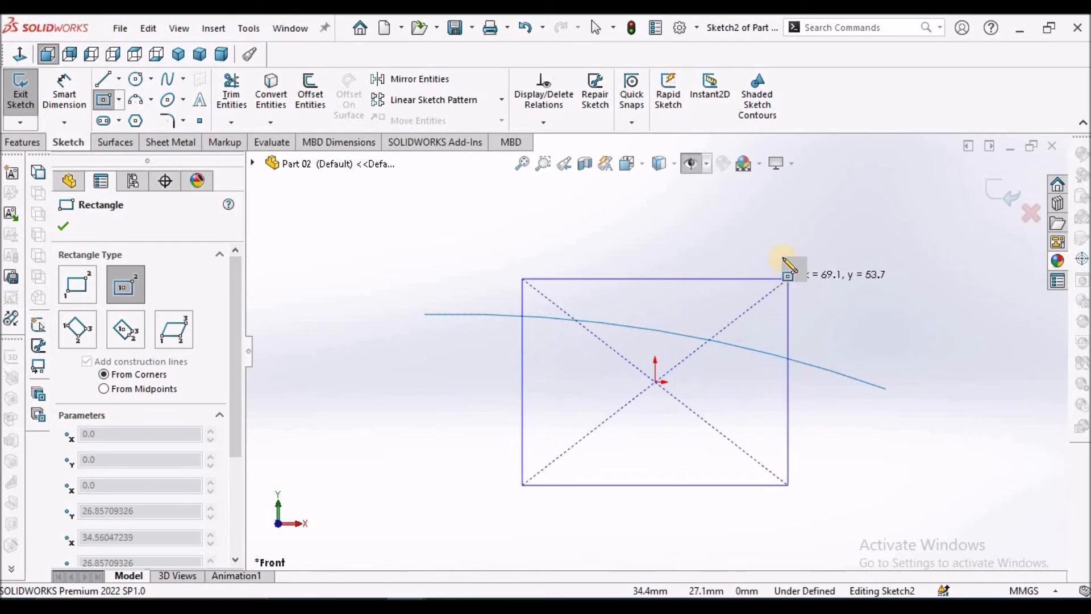
left_click(806, 274)
right_click(446, 256)
left_click(479, 267)
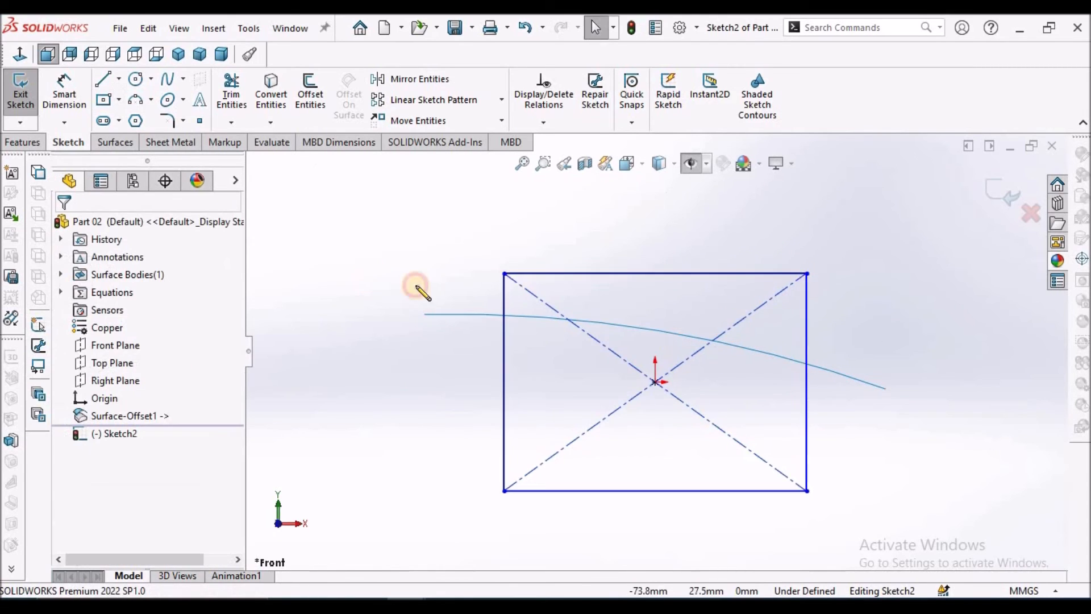
scroll(746, 460, "down", 3)
- Dimension the rectangle 120 wide and 60 high so the sketch is fully defined
left_click(60, 83)
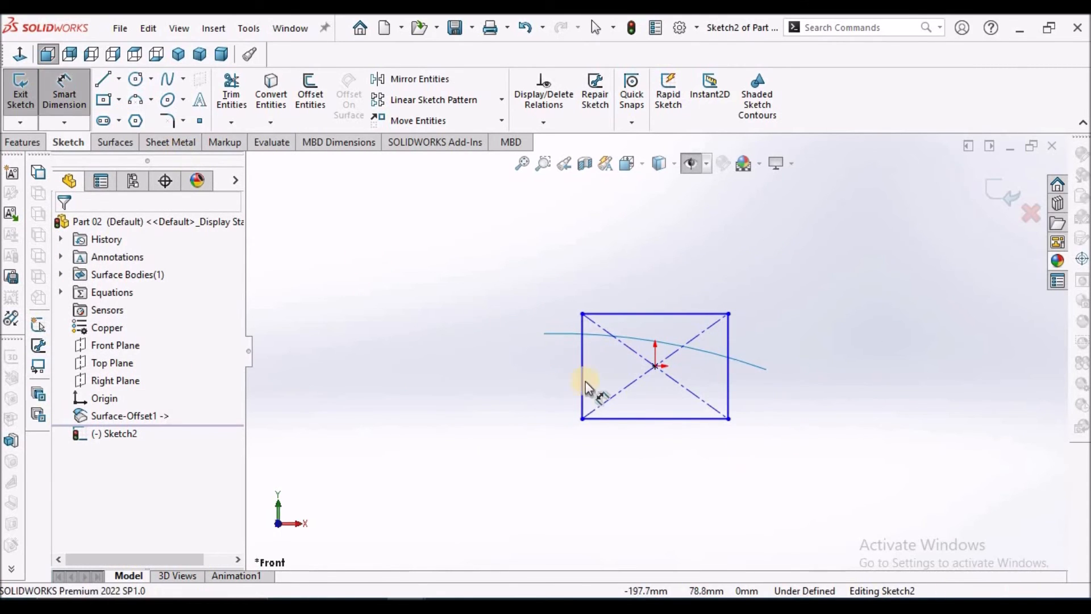
left_click(670, 421)
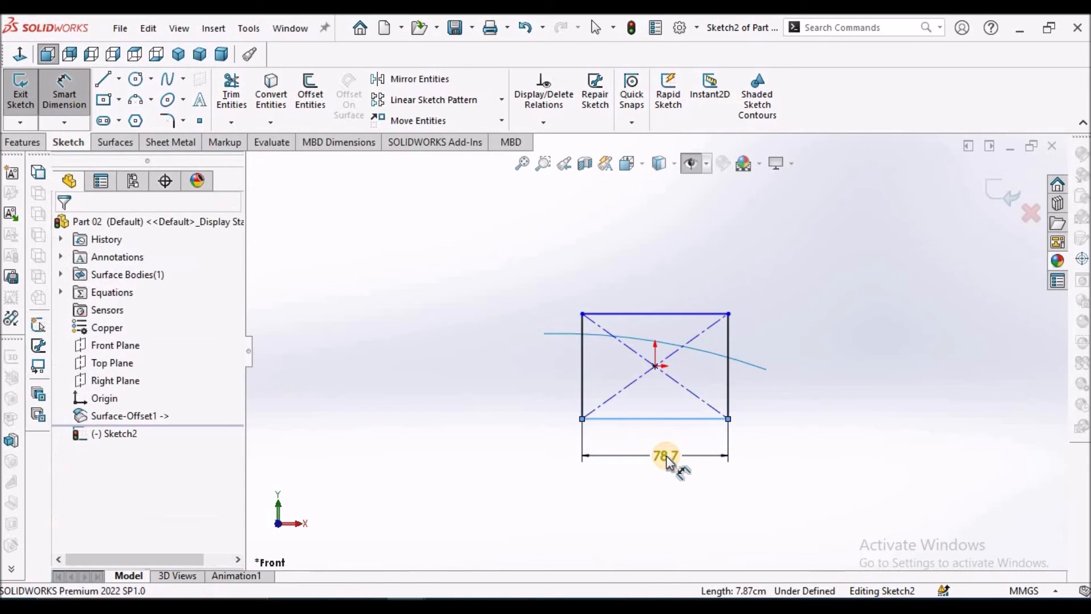
left_click(670, 455)
type("120")
key("Return")
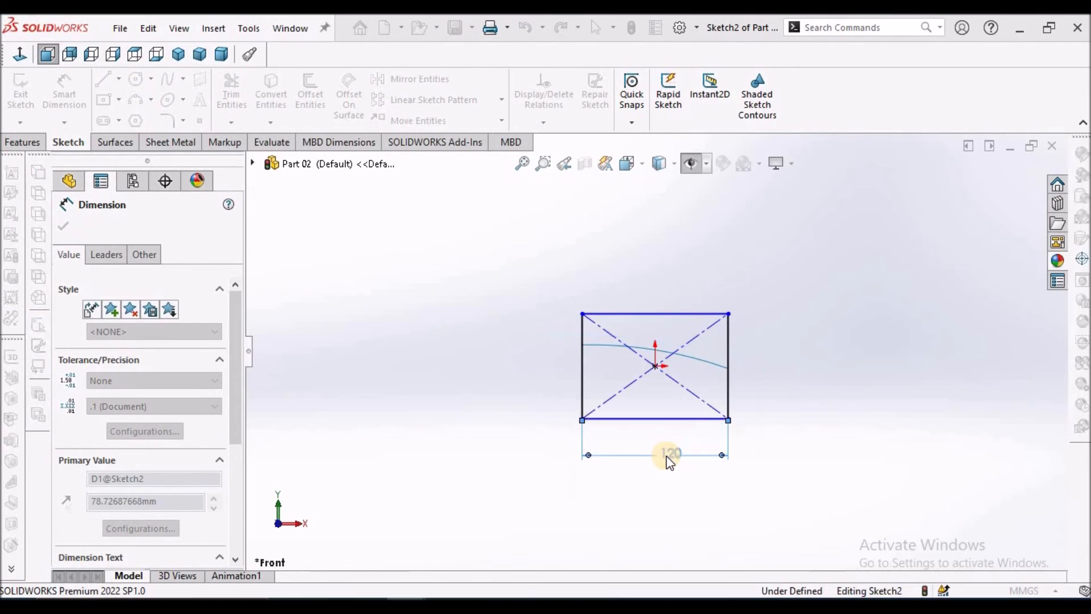
left_click(726, 342)
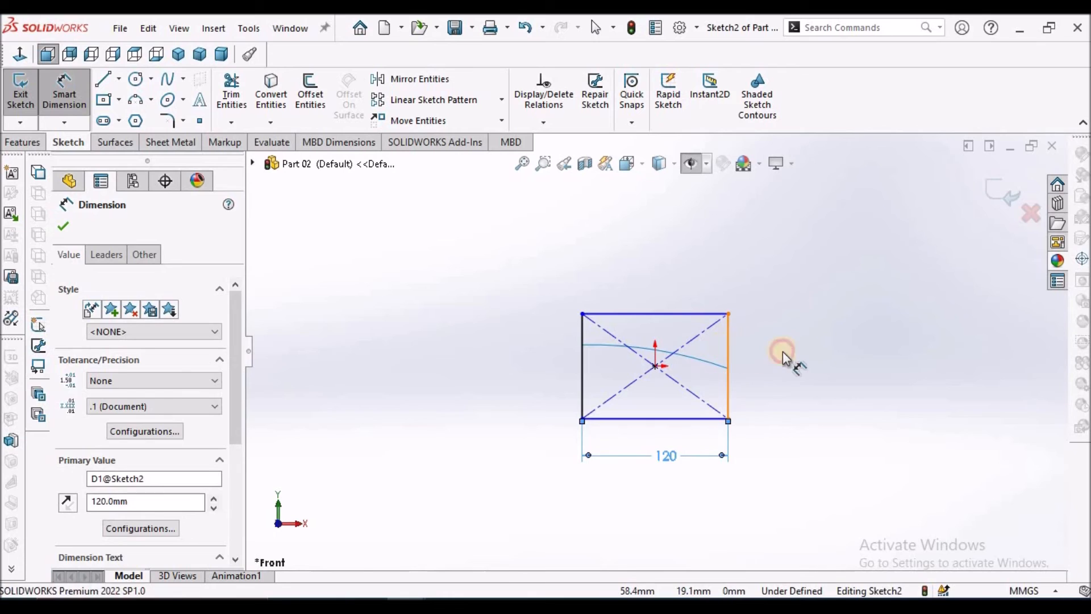
left_click(782, 352)
type("60")
key("Return")
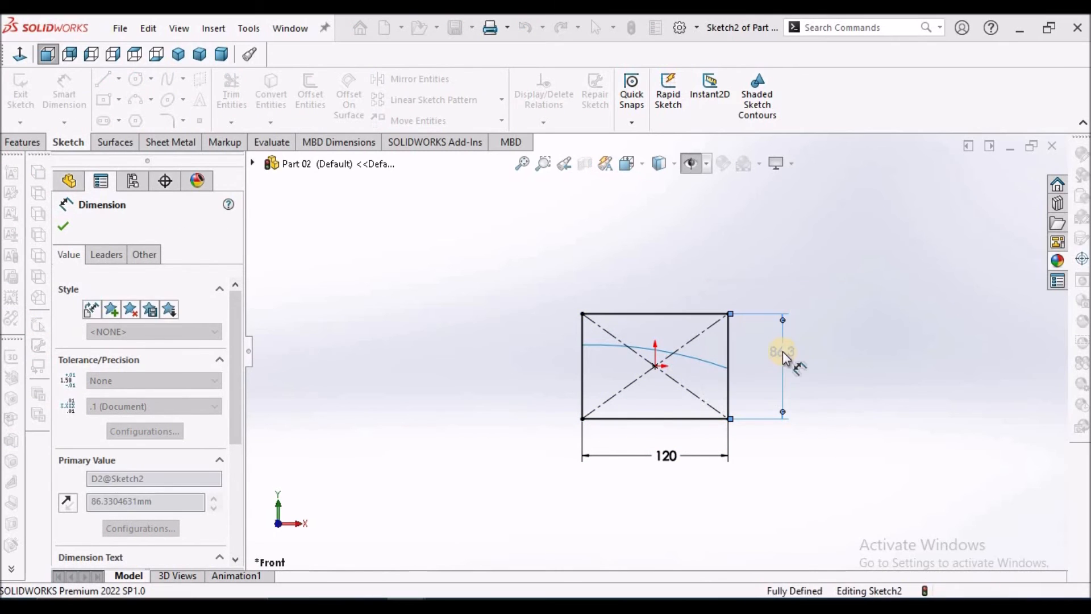
left_click(22, 142)
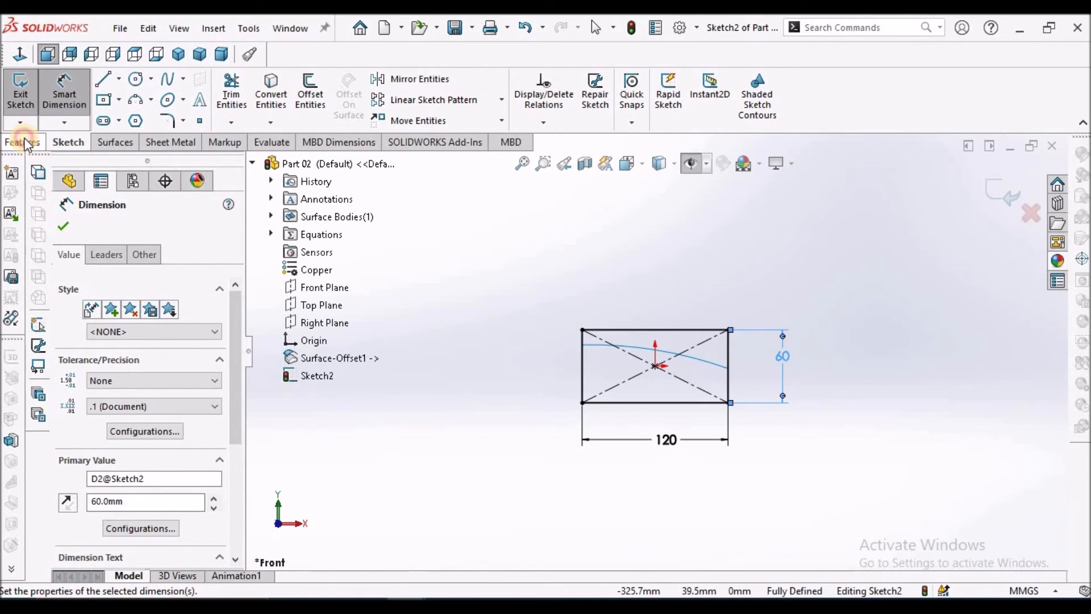
- Boss-extrude the rectangle 100 mm Mid Plane, unlinked from thickness, enclosing the curved surface
left_click(25, 90)
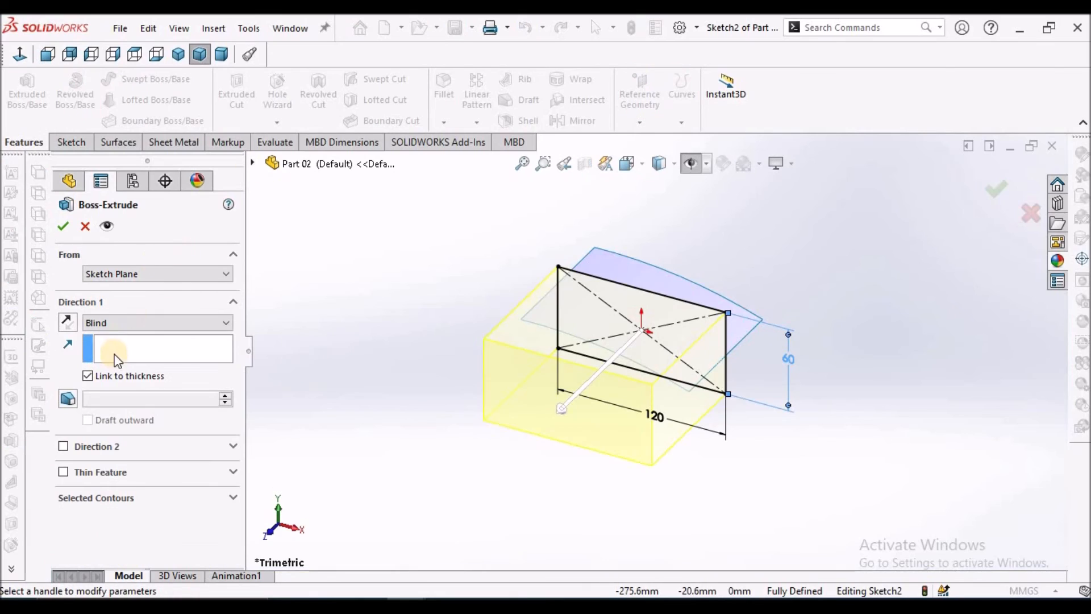
left_click(89, 376)
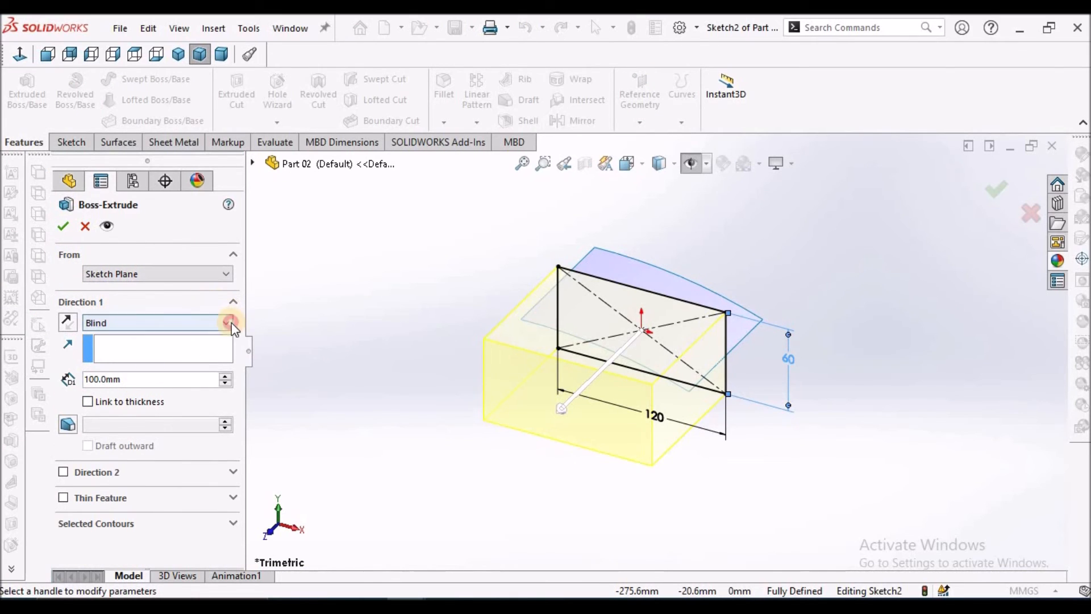
left_click(227, 322)
left_click(183, 390)
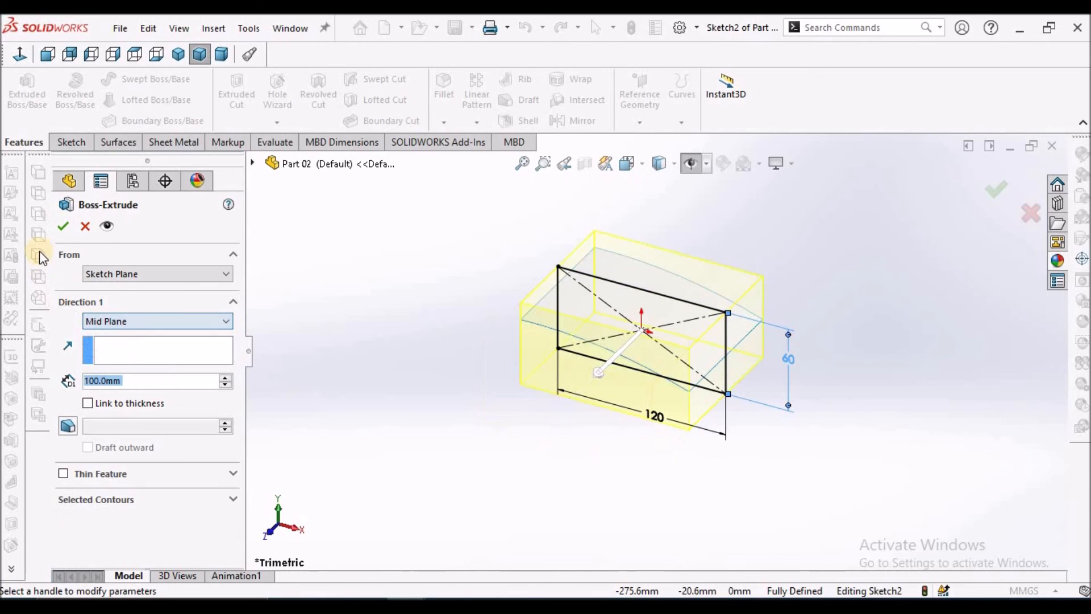
left_click(64, 225)
left_click(310, 296)
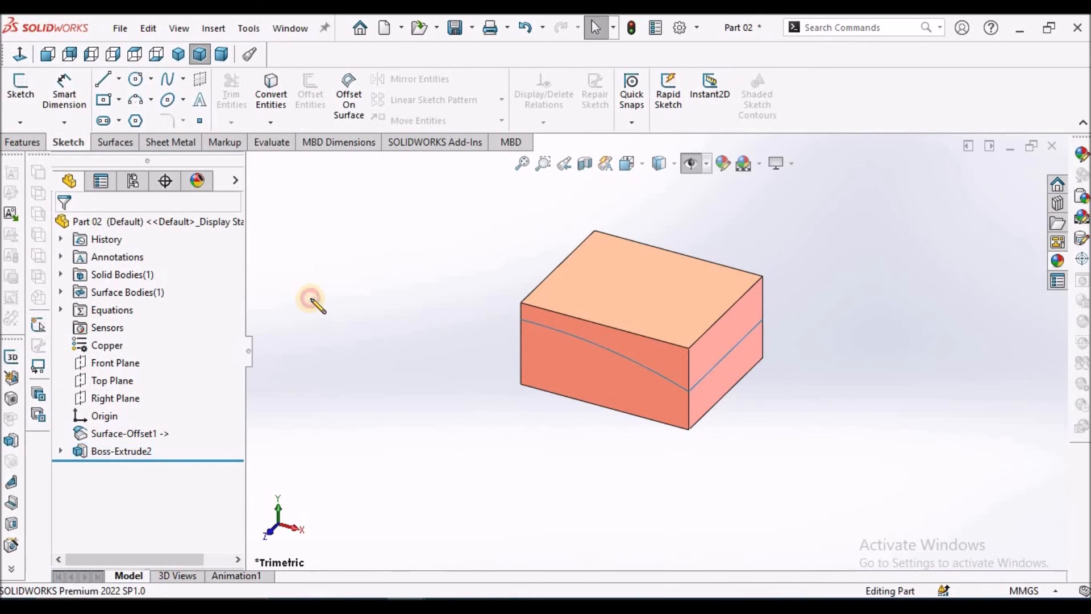
- Cut the block with Surface-Offset1 using Cut With Surface, checking direction first
left_click(104, 435)
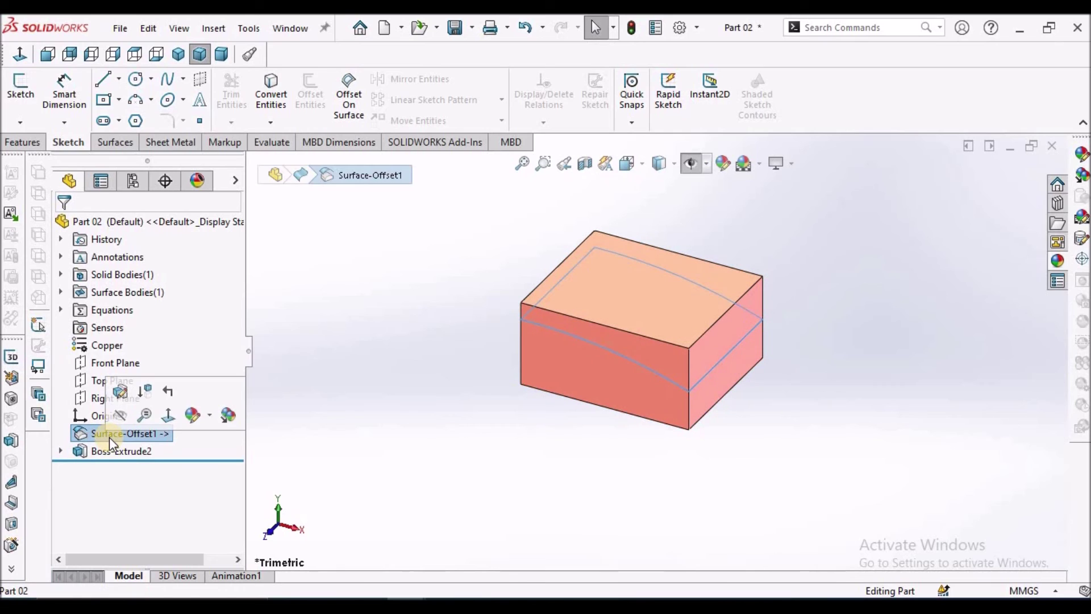
left_click(115, 141)
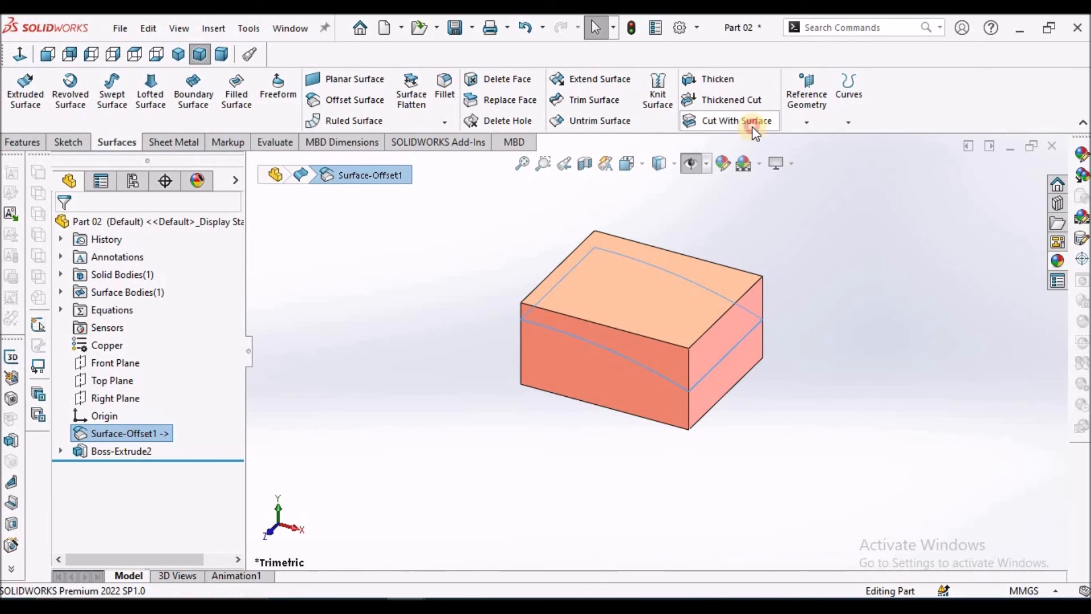
left_click(736, 121)
middle_click_drag(784, 259, 793, 223)
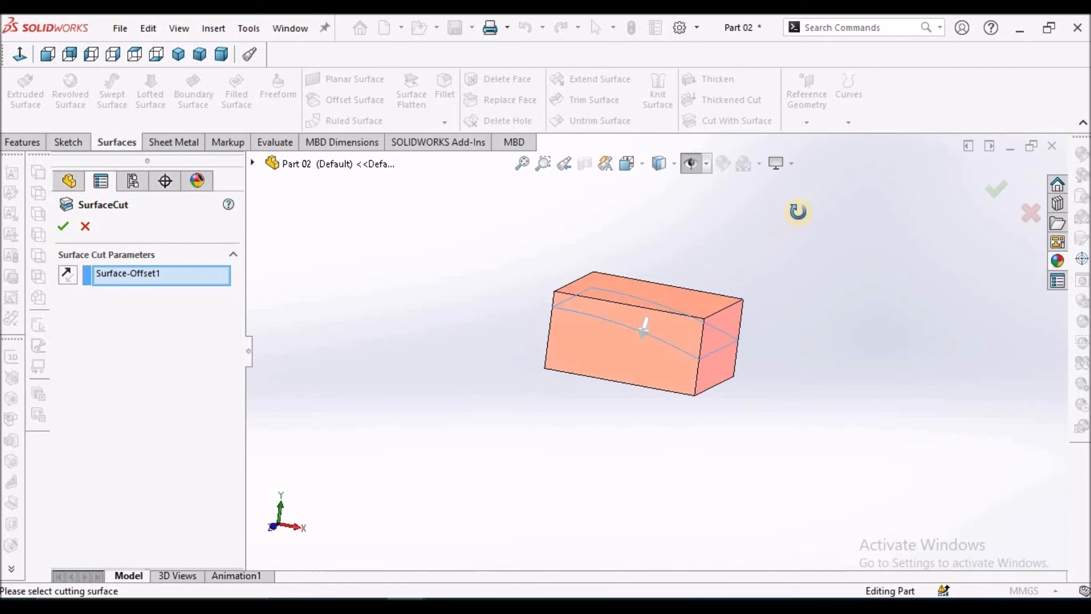
scroll(690, 307, "down", 3)
mouse_move(683, 307)
middle_mouse_down()
mouse_move(667, 358)
mouse_move(678, 324)
middle_mouse_up()
scroll(614, 341, "down", 3)
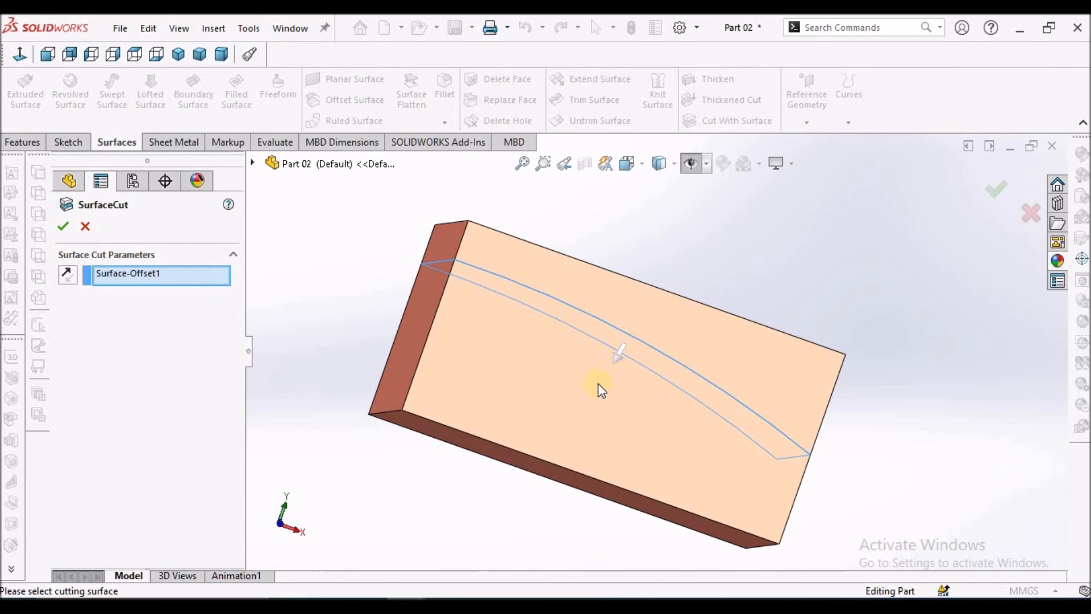
left_click(65, 228)
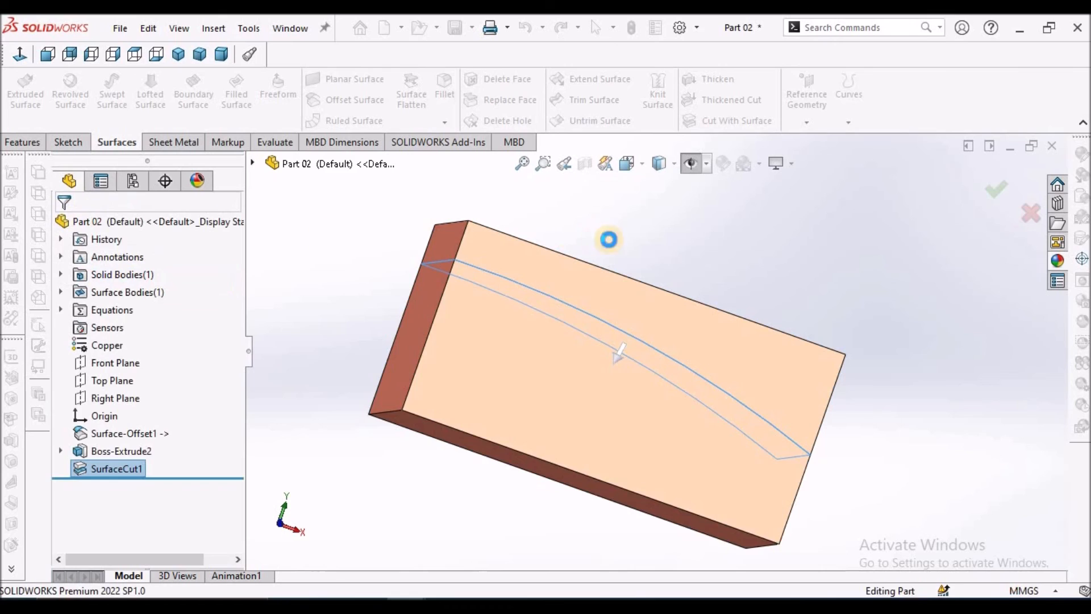
mouse_move(774, 256)
middle_mouse_down()
mouse_move(732, 227)
mouse_move(742, 187)
mouse_move(746, 213)
middle_mouse_up()
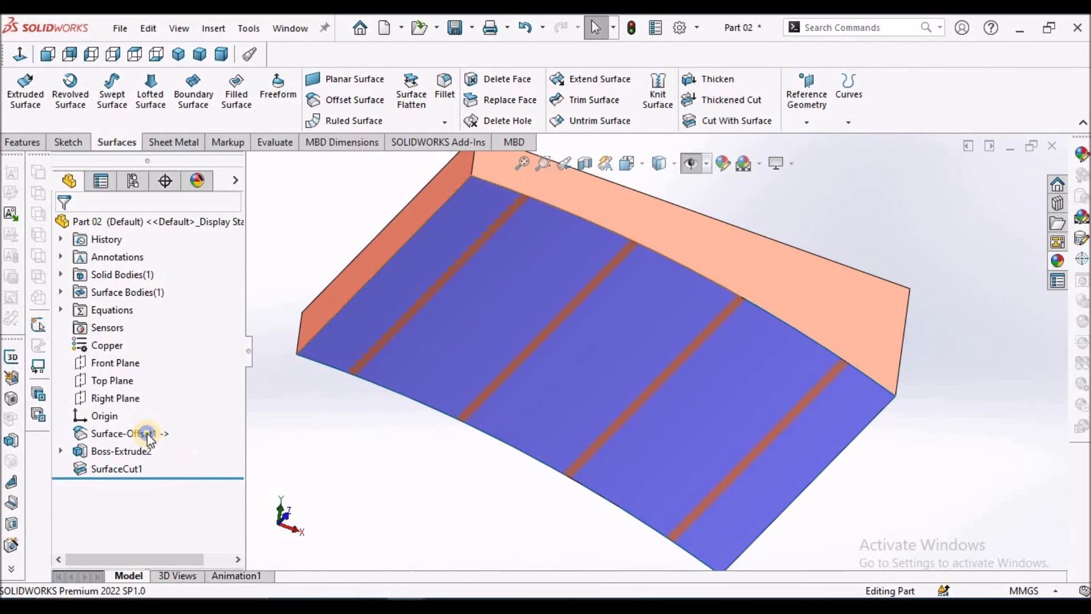
- Hide Surface-Offset1 and view the block's new curved underside
right_click(123, 433)
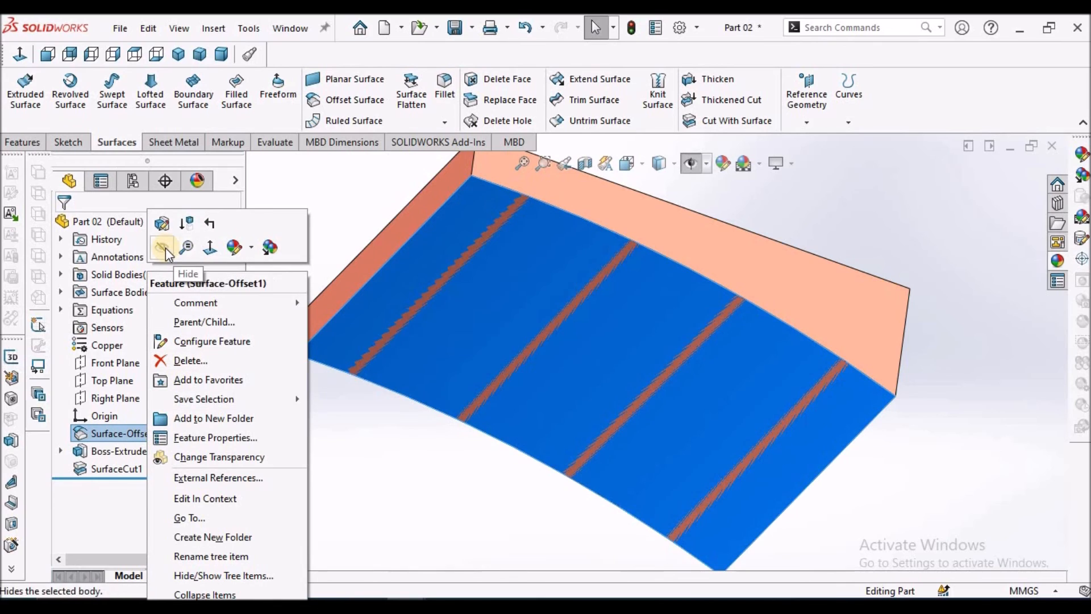
left_click(186, 248)
middle_click_drag(844, 282, 871, 255)
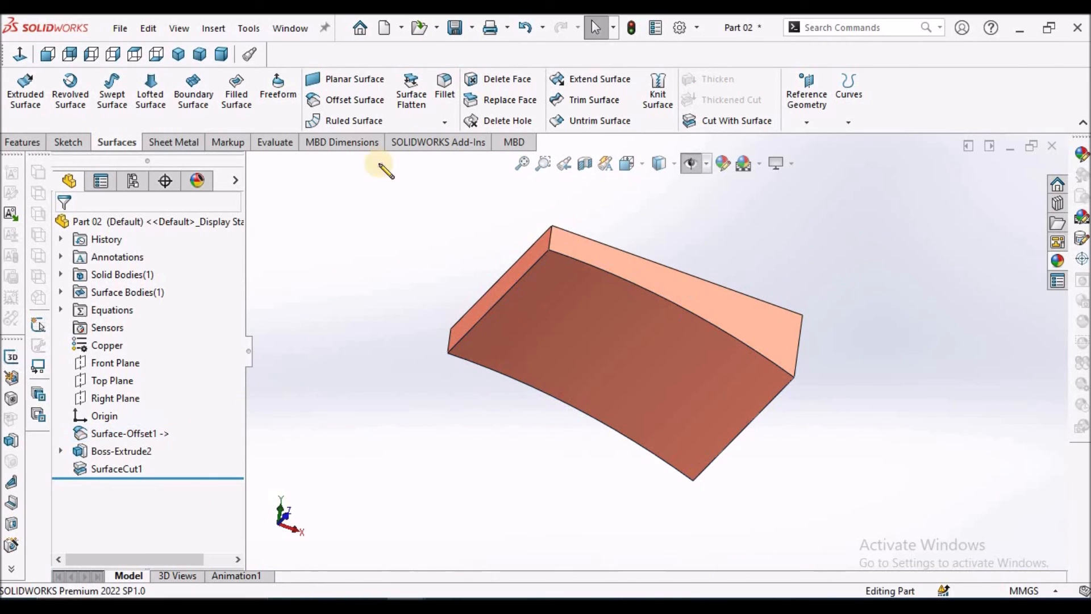
- Switch to Assem1, finish editing Part 02 and inspect its fit on the wooden block
left_click(290, 27)
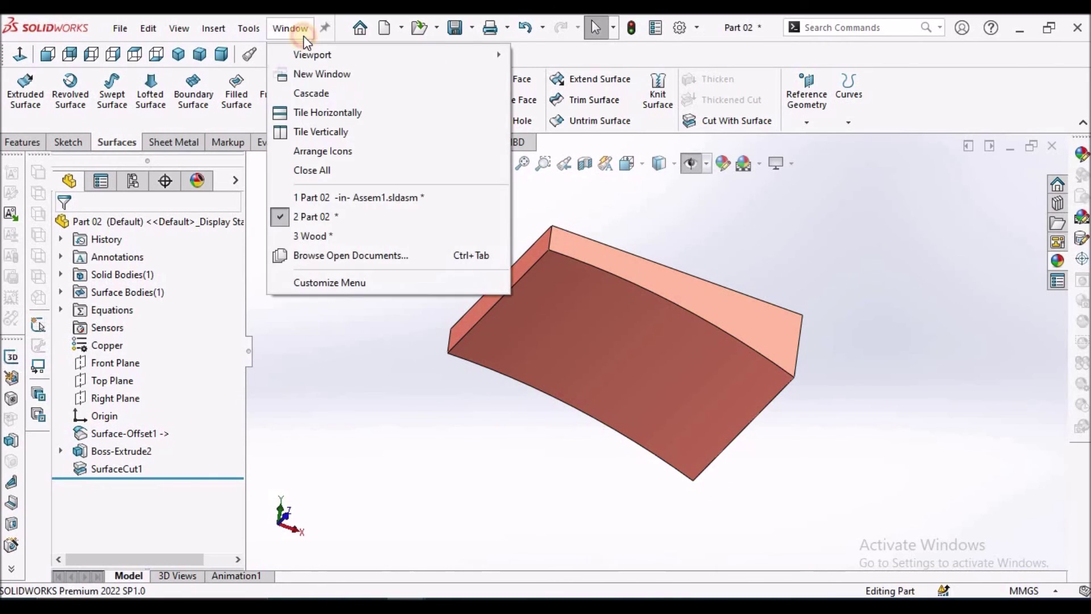
left_click(344, 199)
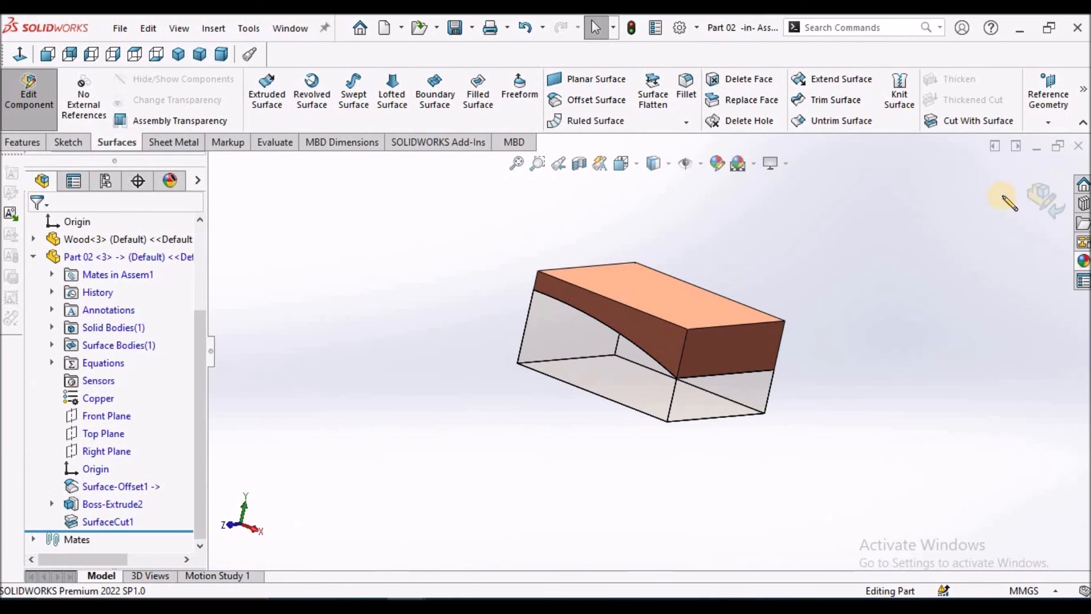
left_click(1041, 199)
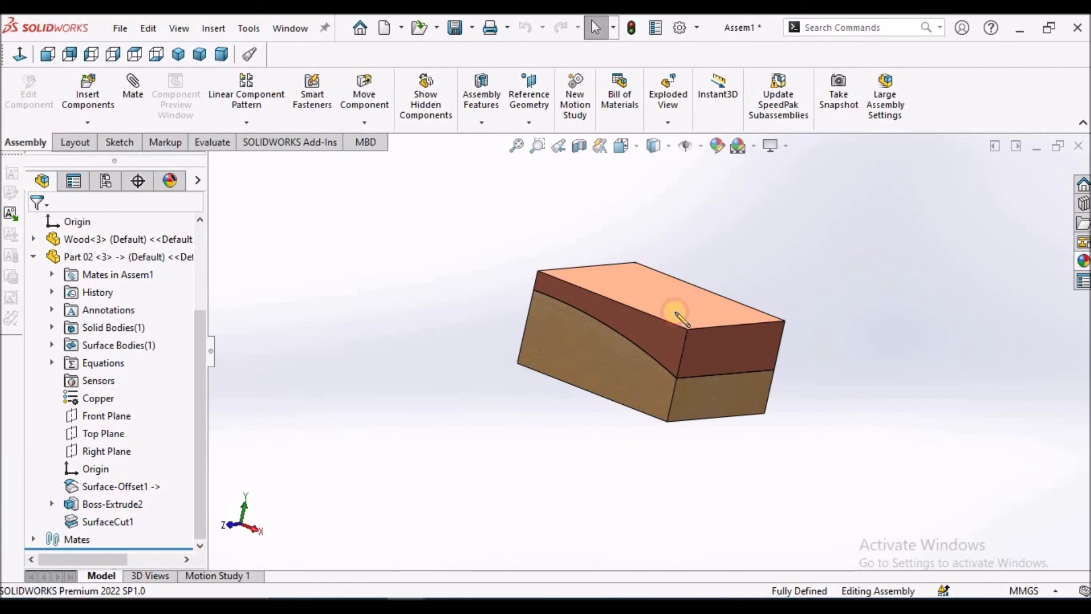
scroll(678, 316, "down", 3)
mouse_move(678, 316)
middle_mouse_down()
mouse_move(689, 273)
mouse_move(622, 311)
mouse_move(467, 309)
mouse_move(434, 321)
mouse_move(716, 307)
mouse_move(754, 328)
mouse_move(707, 312)
mouse_move(689, 343)
mouse_move(695, 388)
middle_mouse_up()
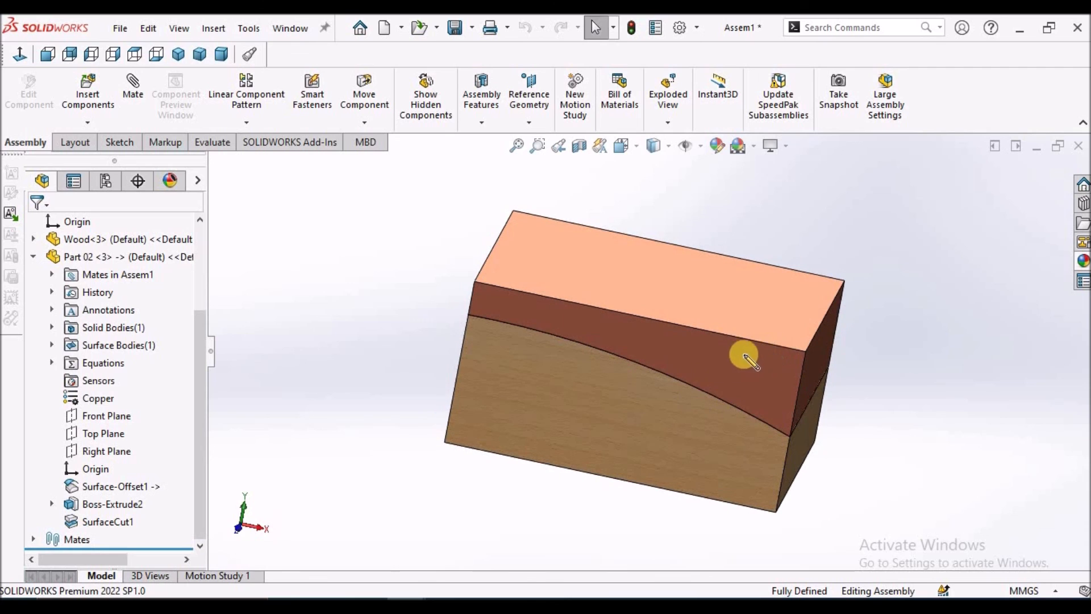
- Collapse Part 02's features, set a Dimetric view and return to the tutorial slide
left_click(35, 256)
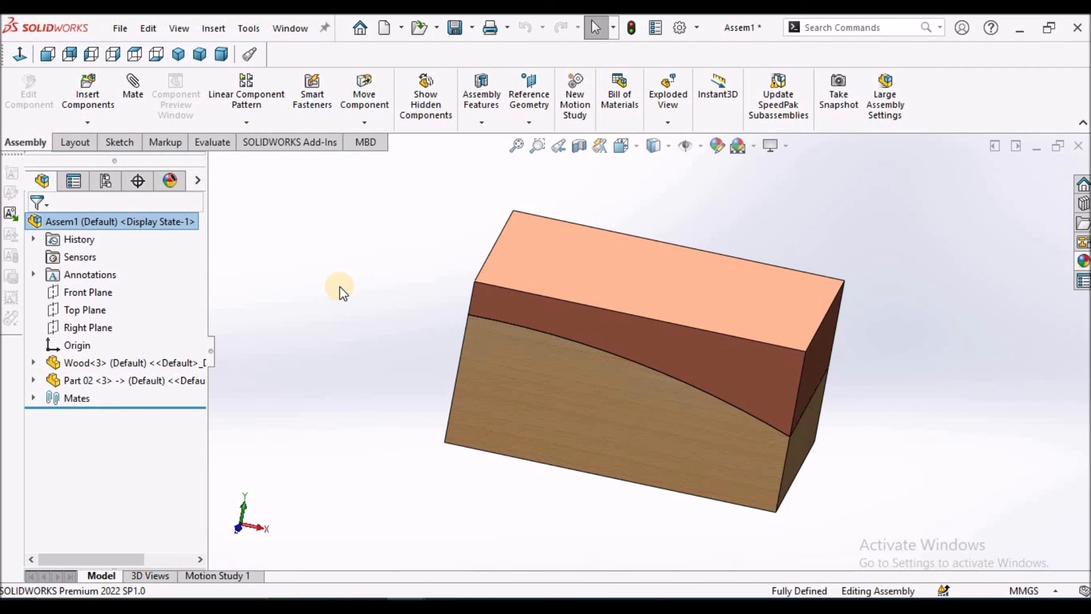
scroll(717, 368, "down", 3)
scroll(708, 375, "up", 3)
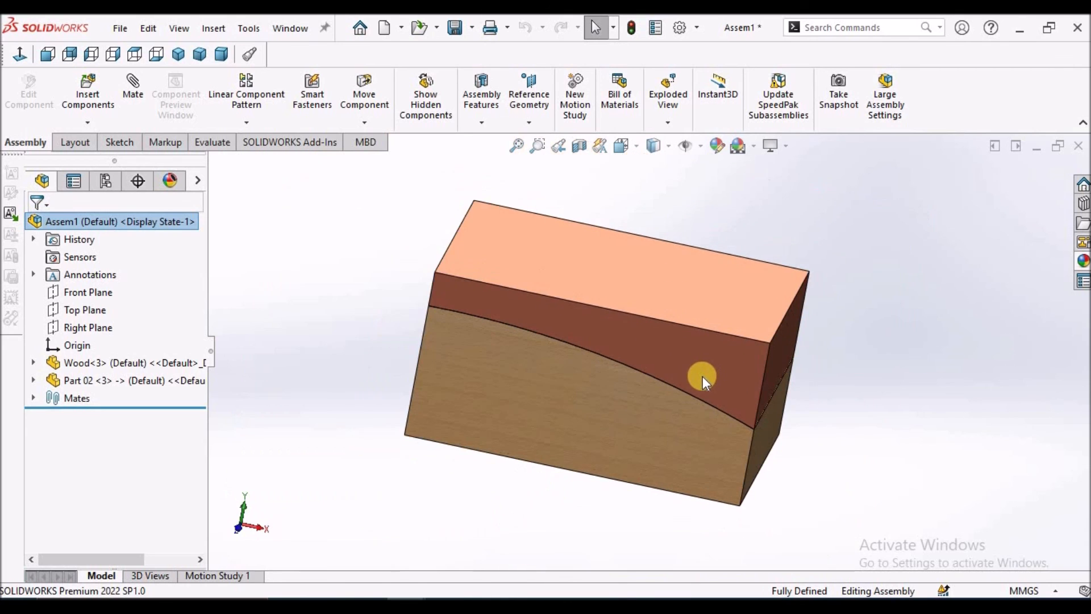
mouse_move(703, 376)
middle_mouse_down()
mouse_move(700, 280)
mouse_move(673, 312)
mouse_move(685, 376)
mouse_move(783, 393)
middle_mouse_up()
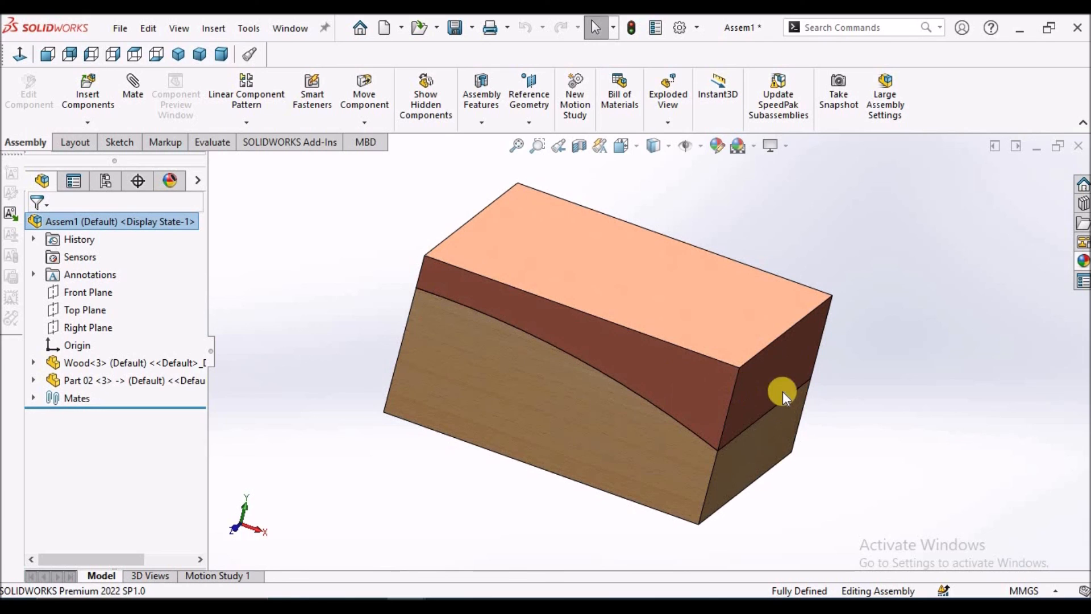
left_click(249, 53)
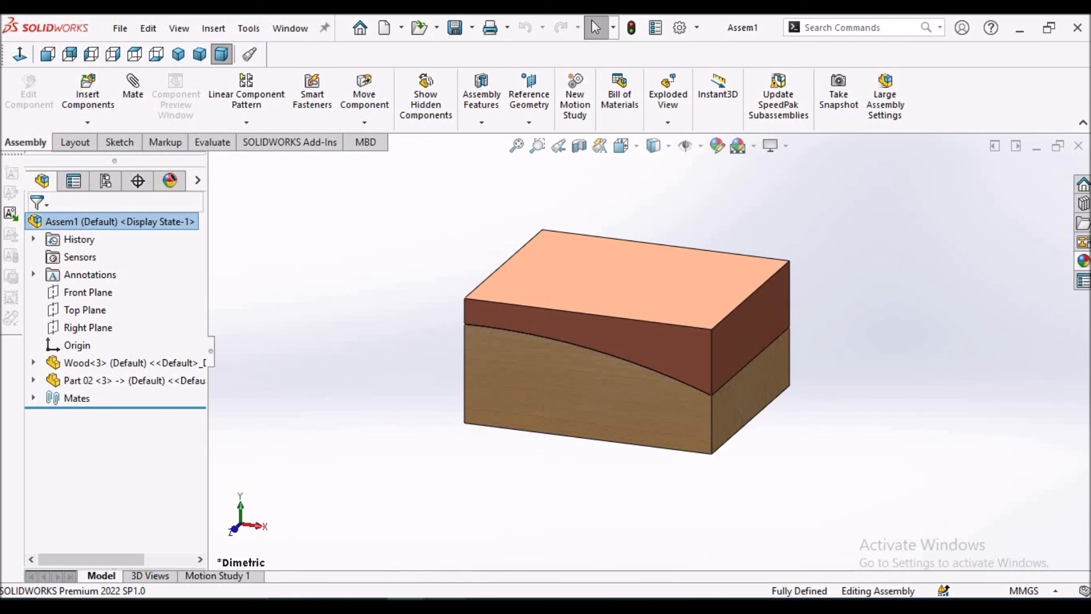
key("alt+Tab")
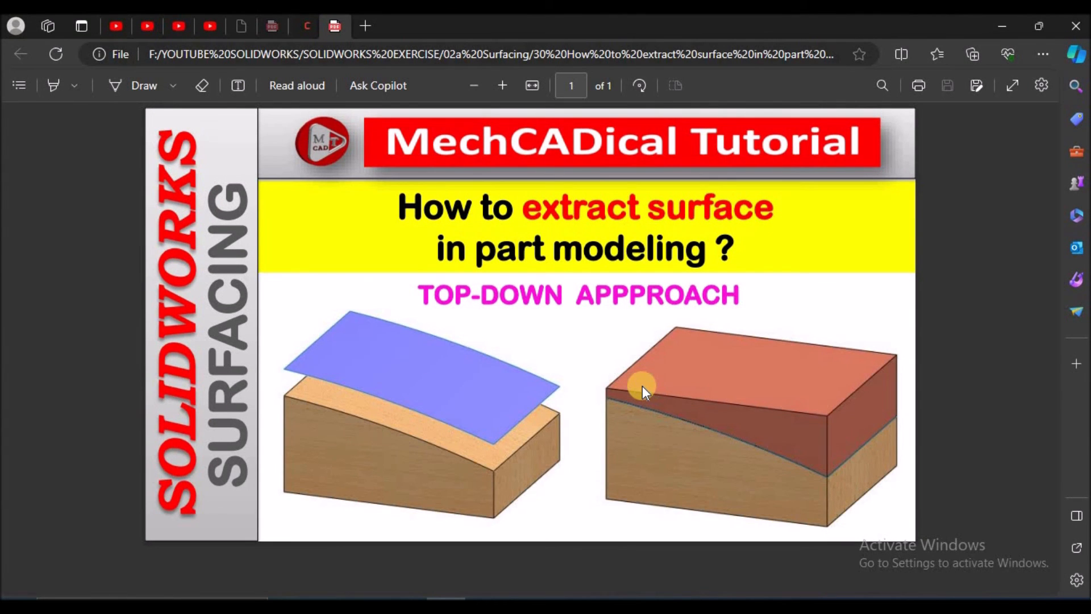